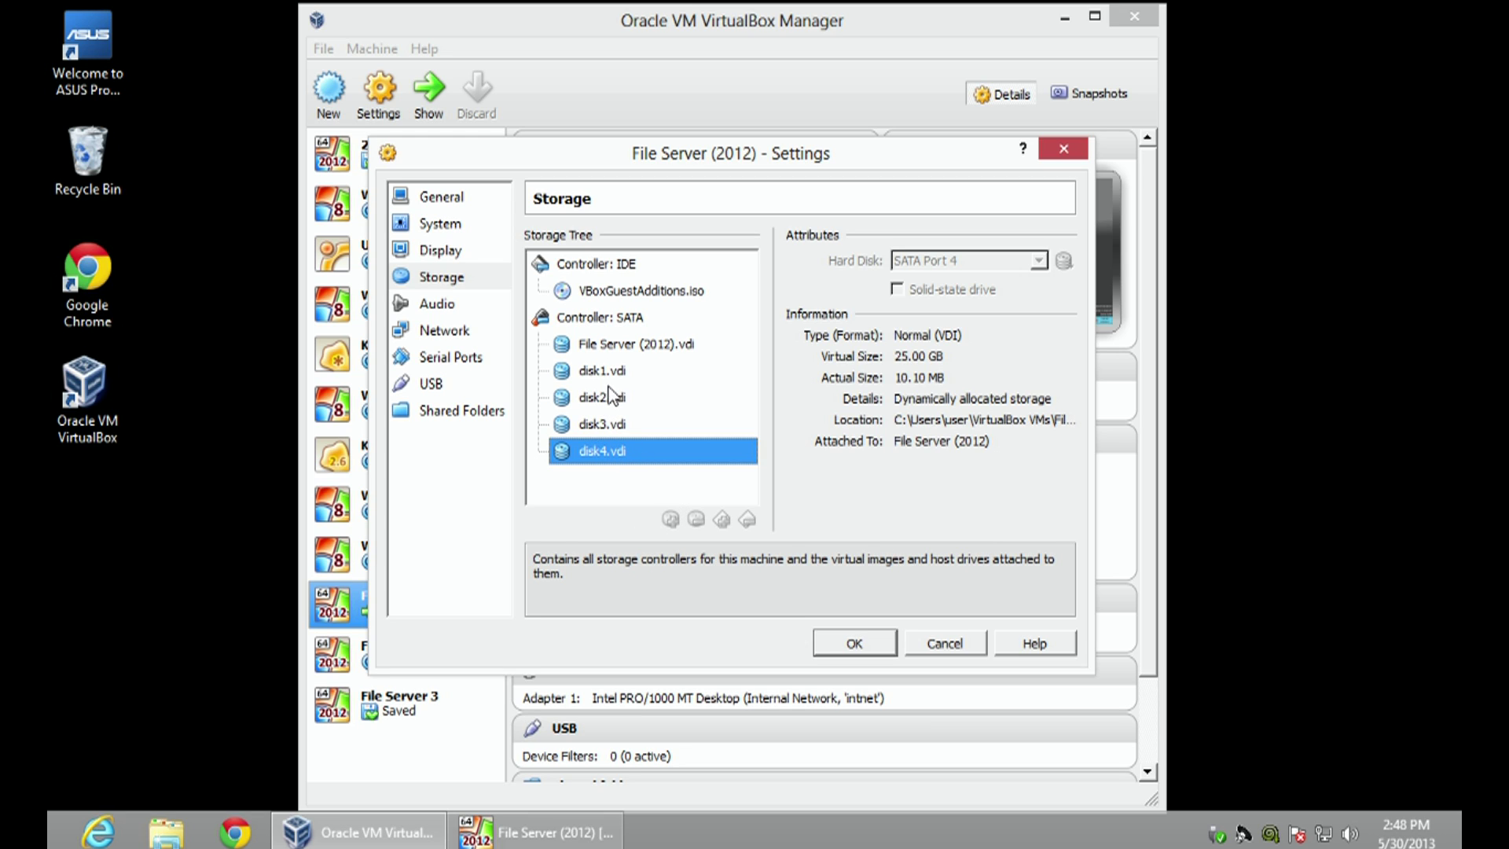
Accept the virtual machine's storage settings, switch to the File Server (2012) machine, and open the Storage Pools page in Server Manager.
click(857, 643)
click(560, 834)
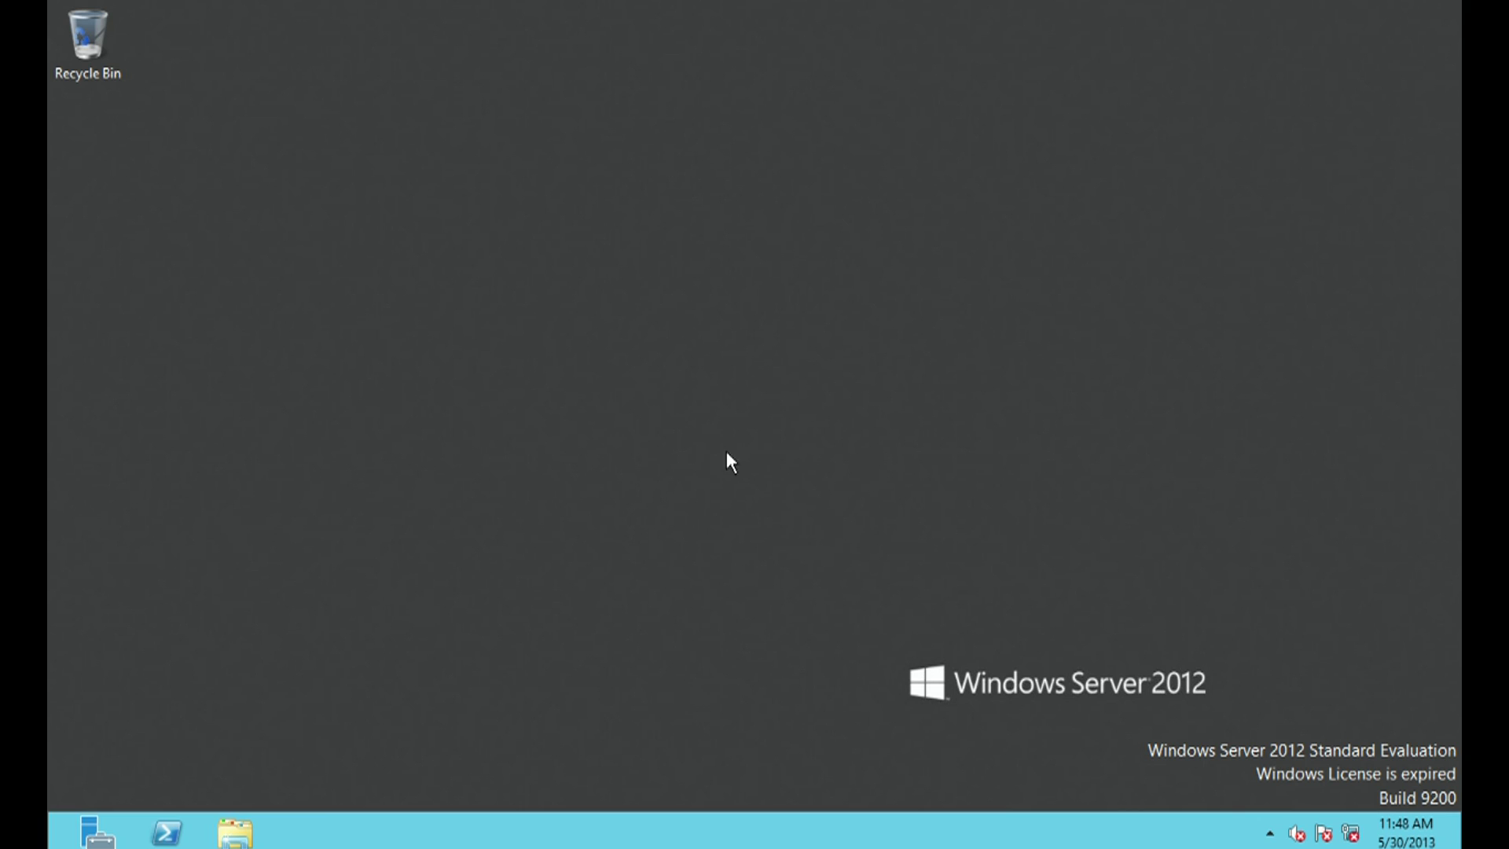
click(101, 832)
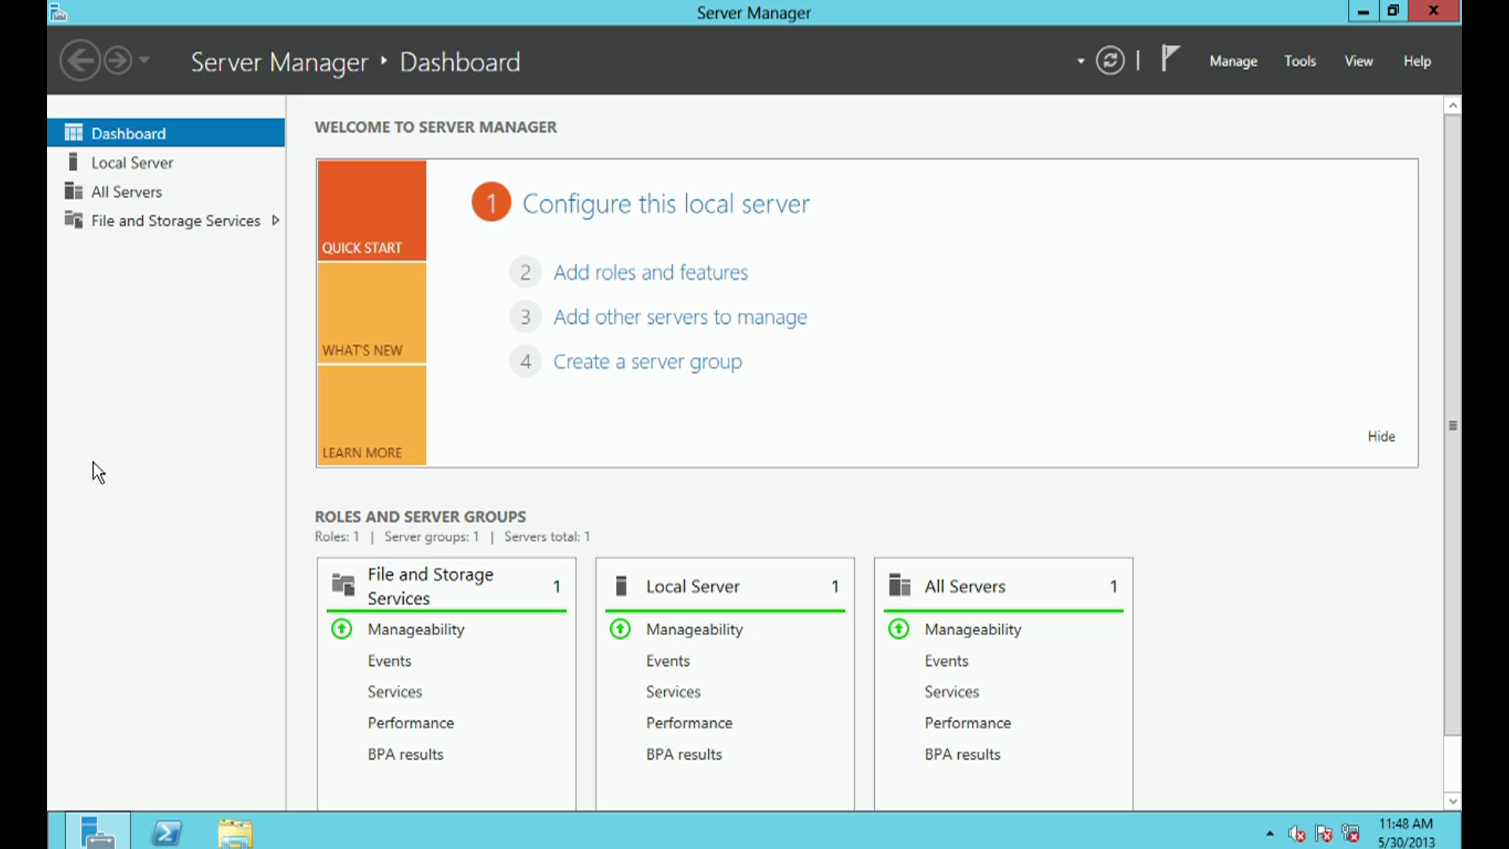
click(181, 223)
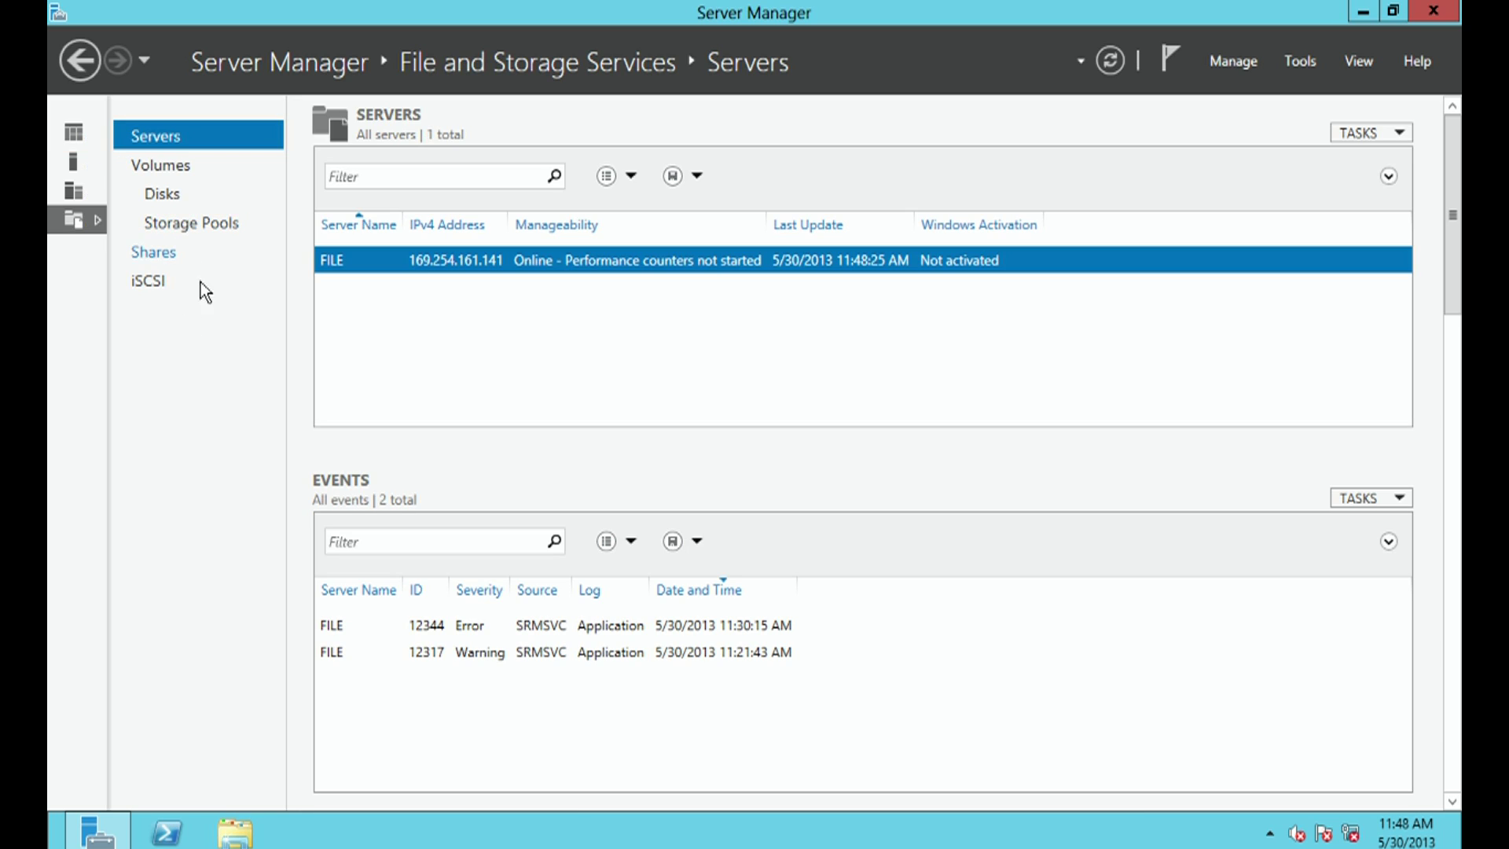
click(206, 228)
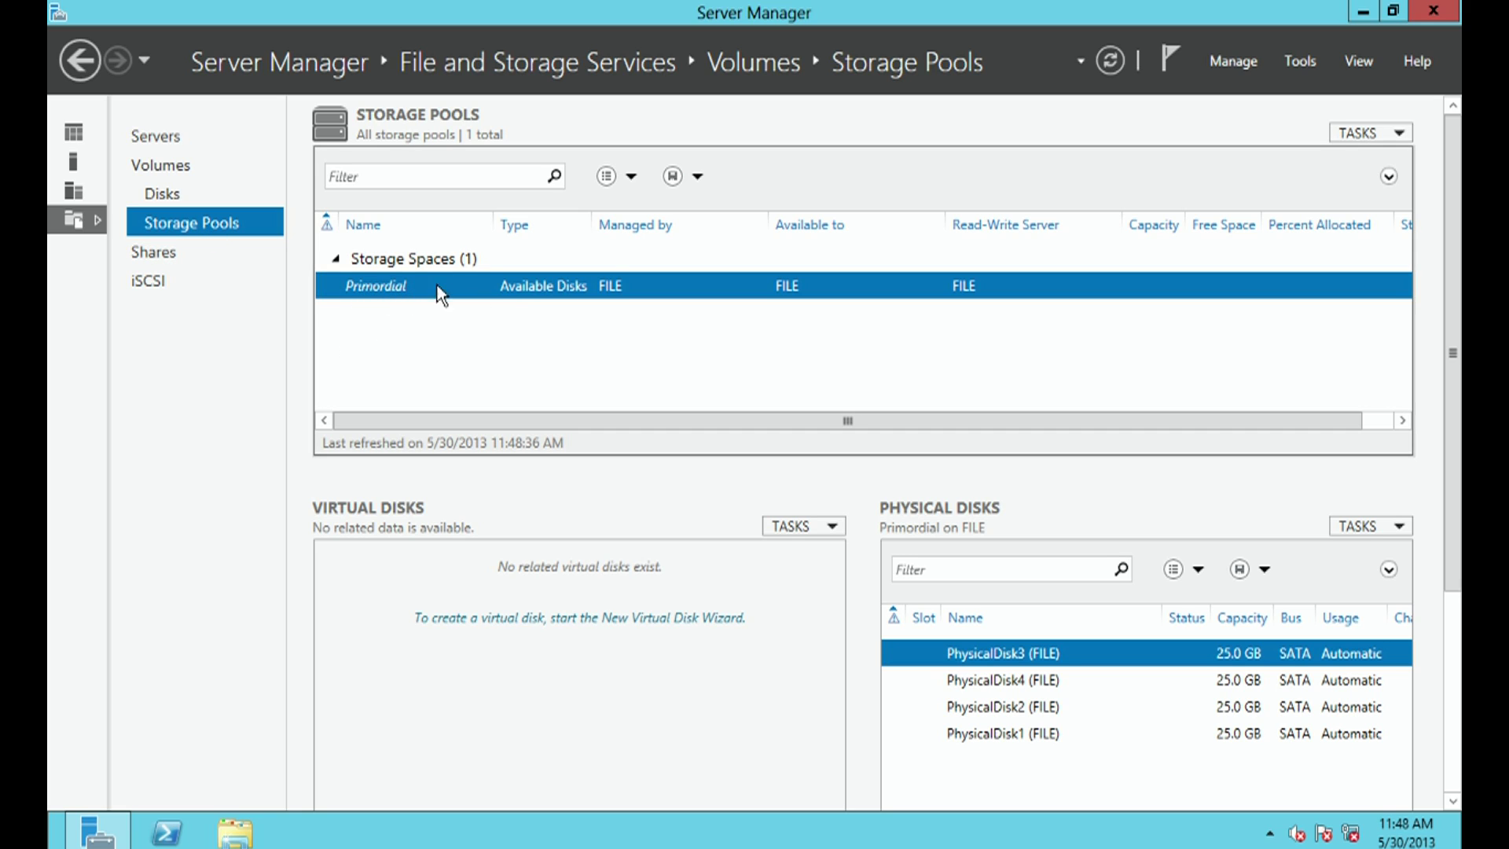
Start a new storage pool from the Primordial disks on FILE and name it pool.
right_click(535, 346)
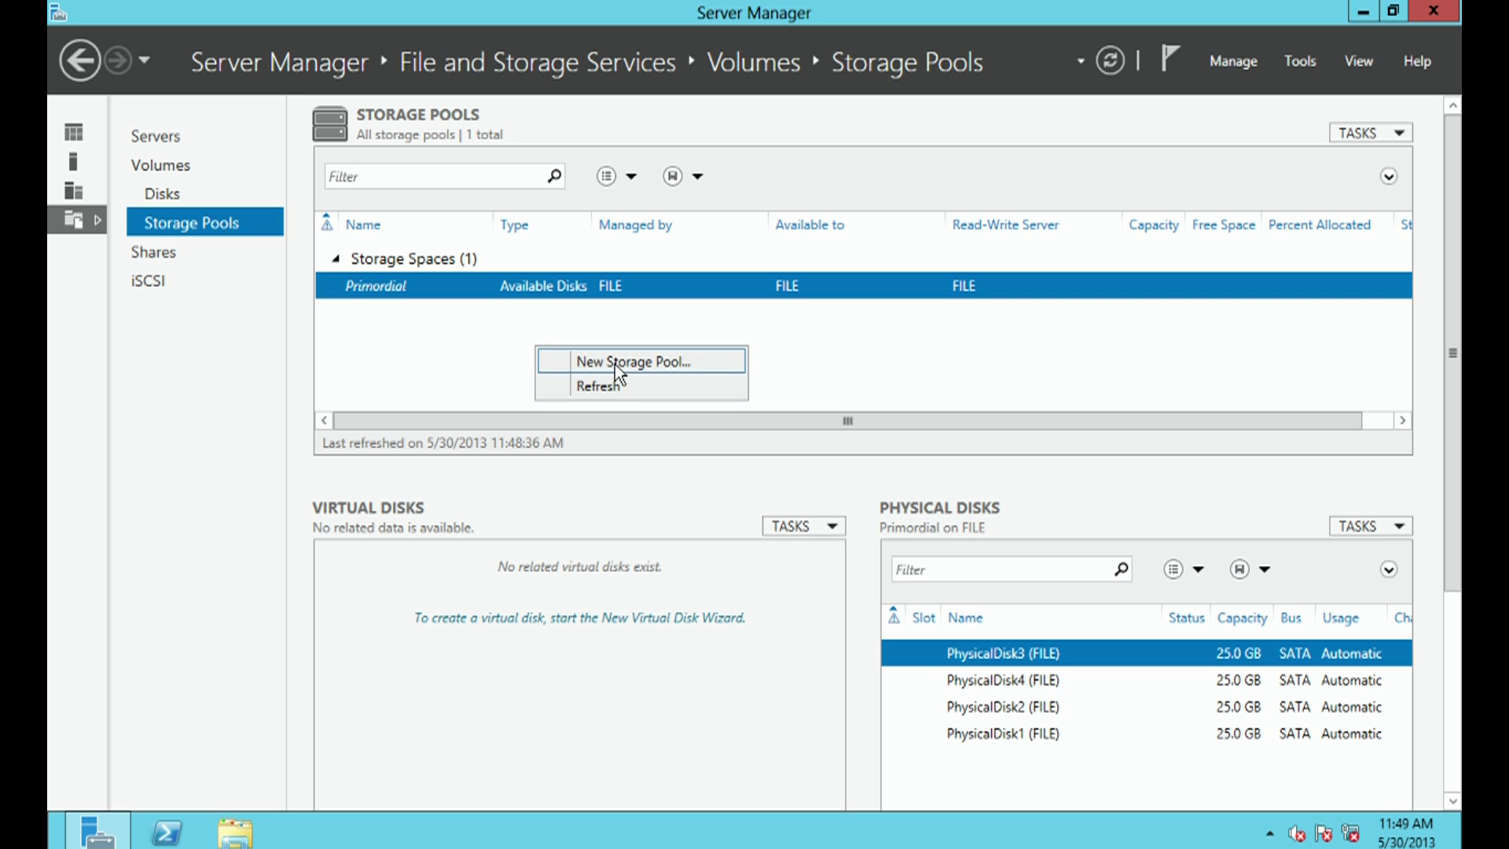
click(875, 377)
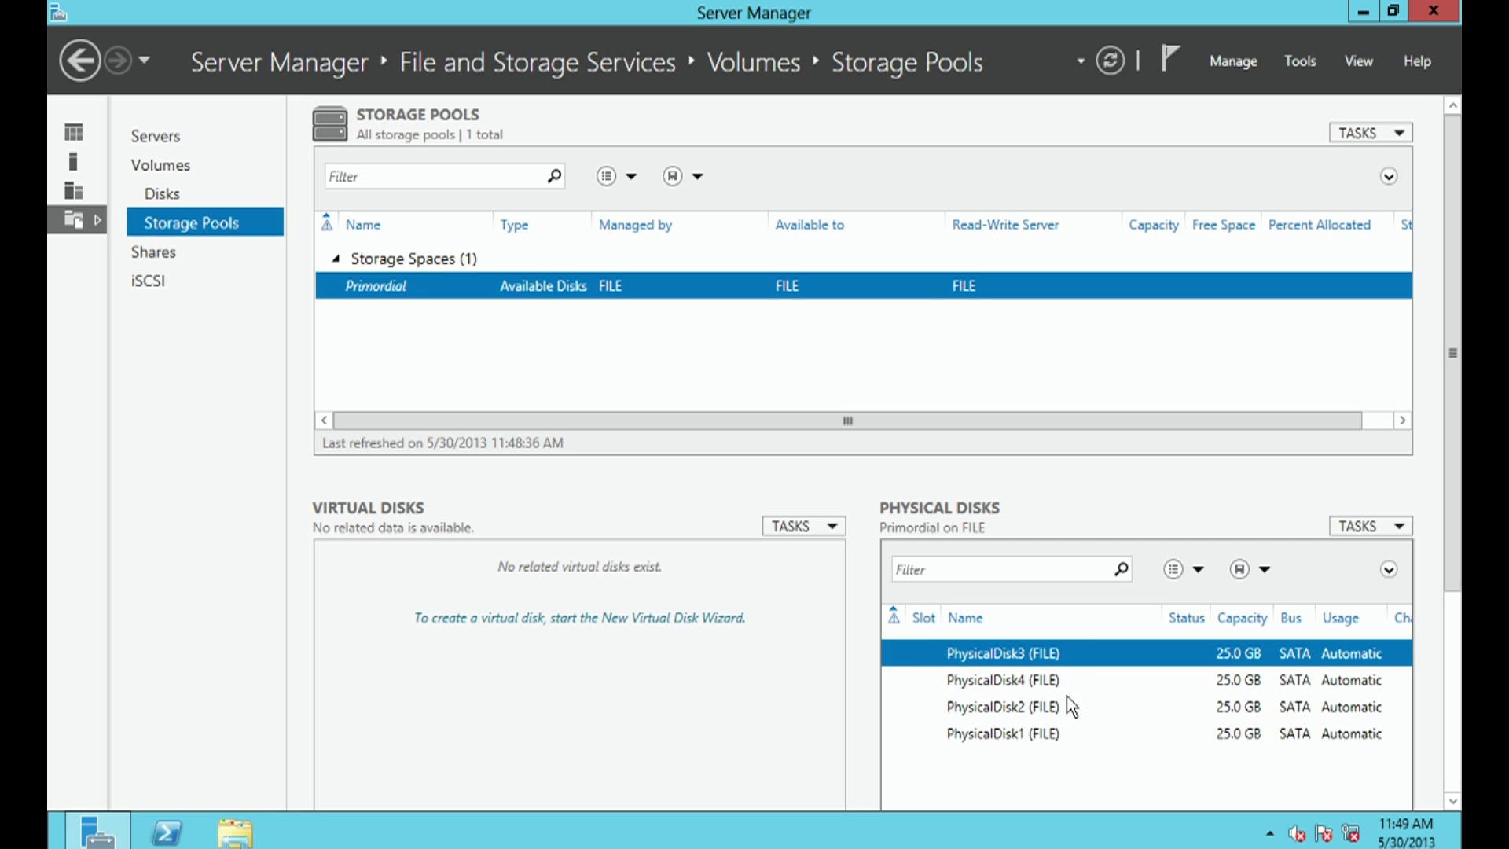
right_click(596, 347)
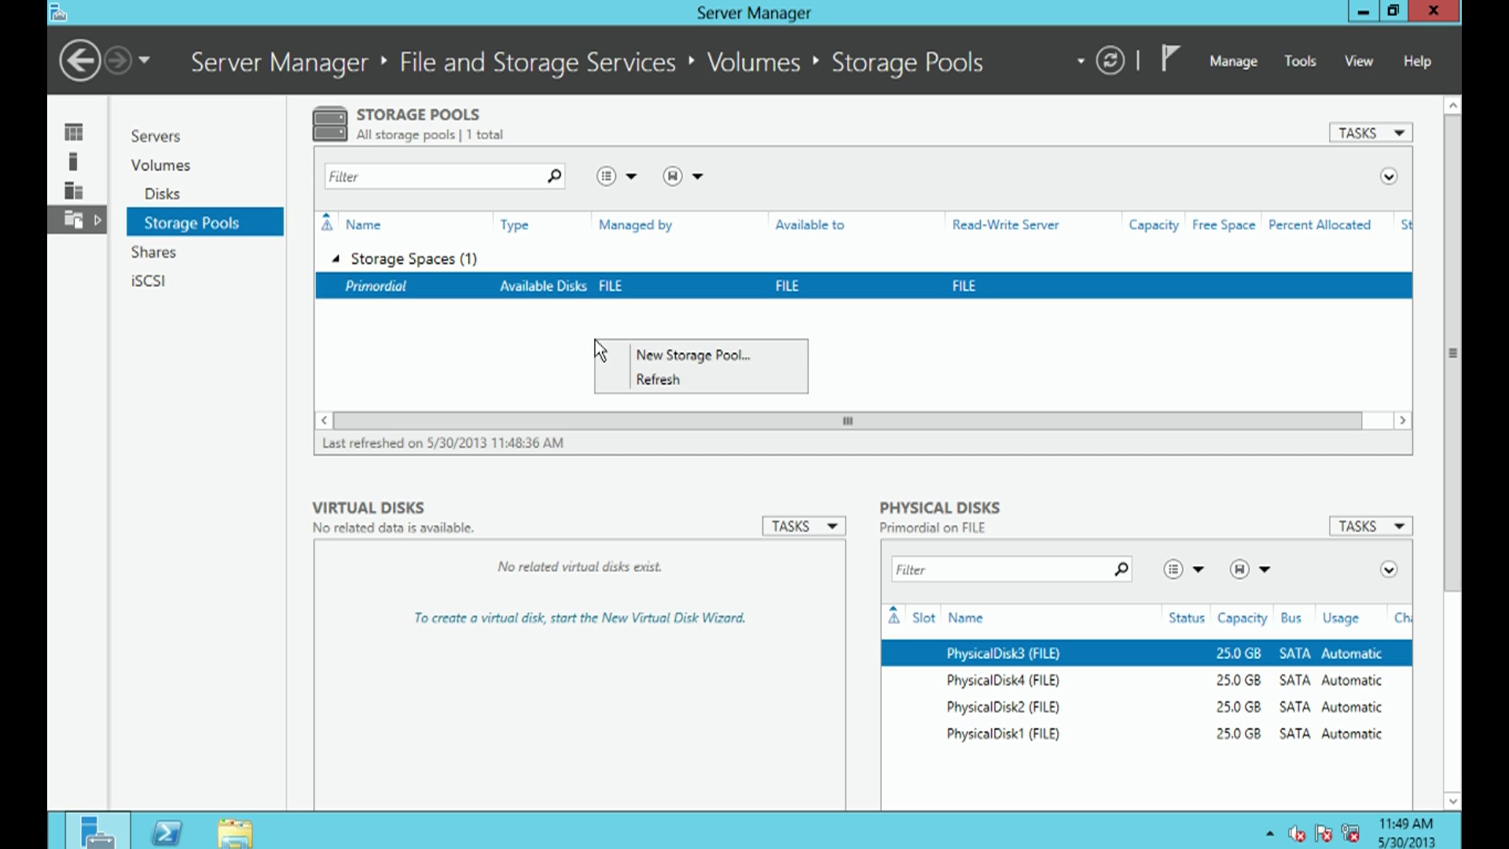
click(644, 359)
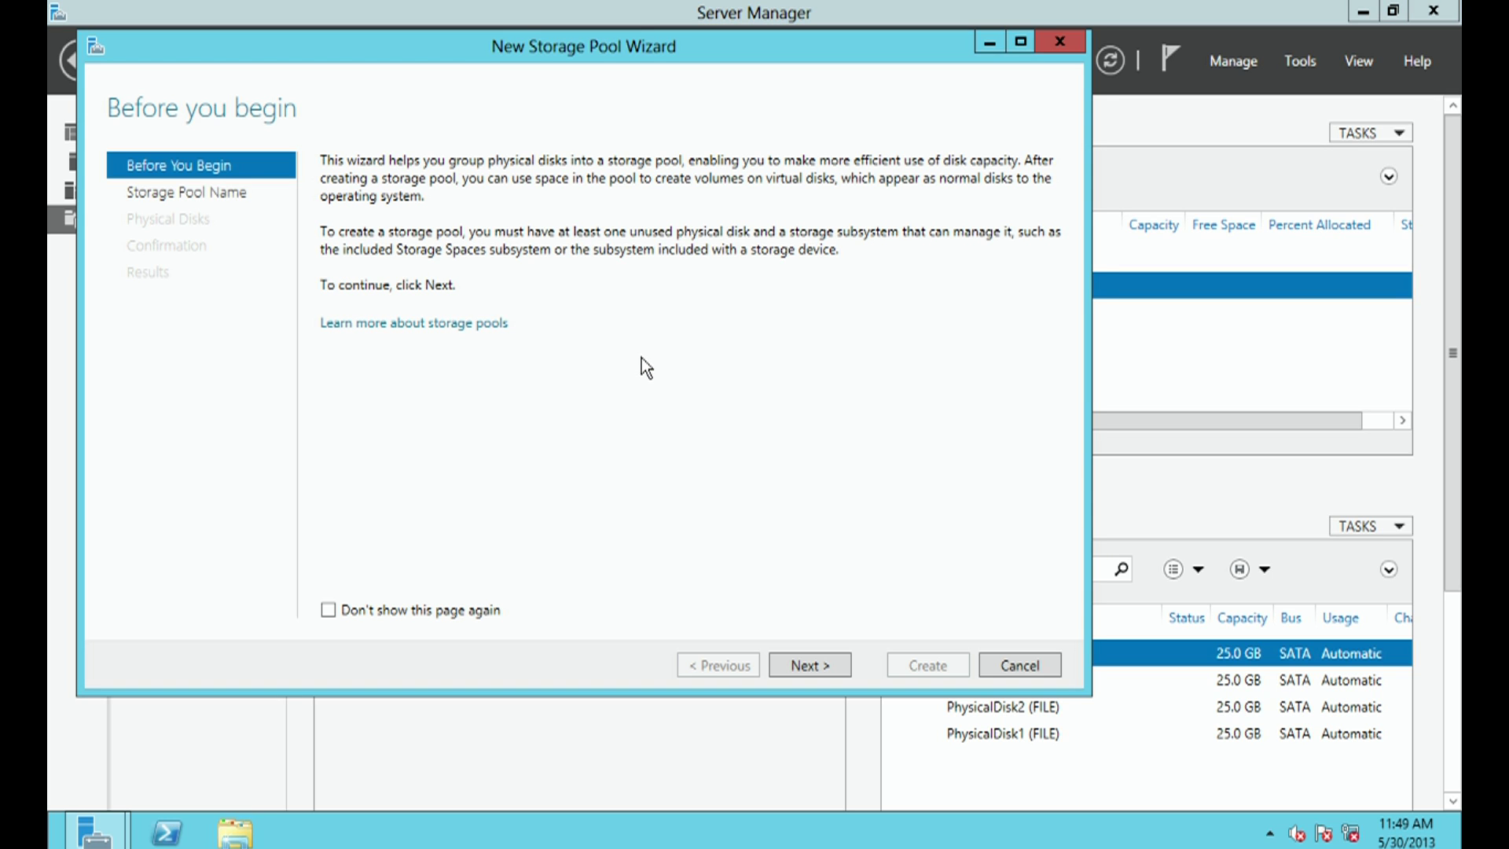
click(809, 667)
text(pool)
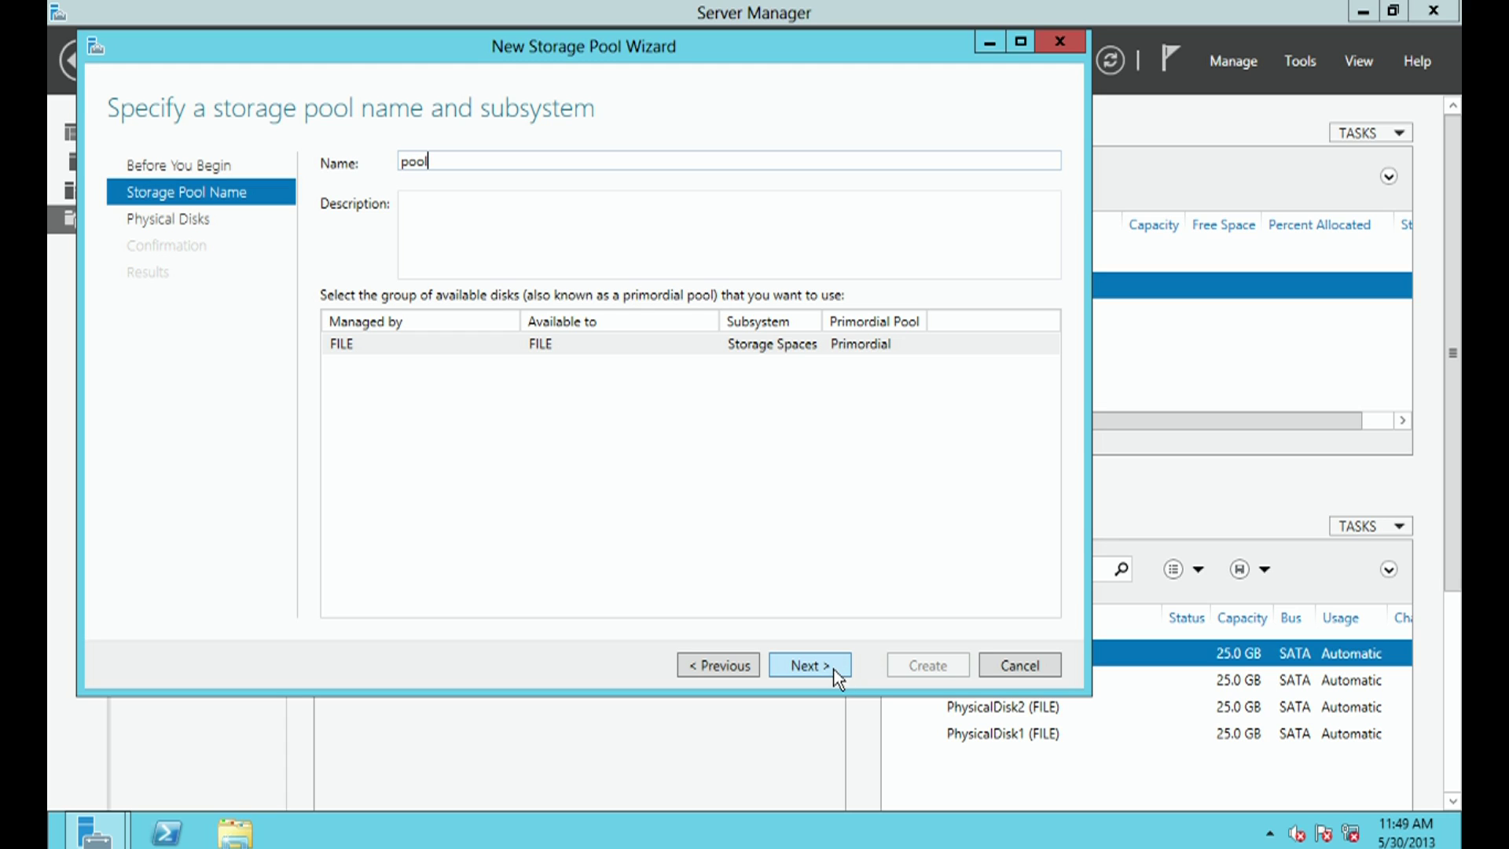
click(811, 666)
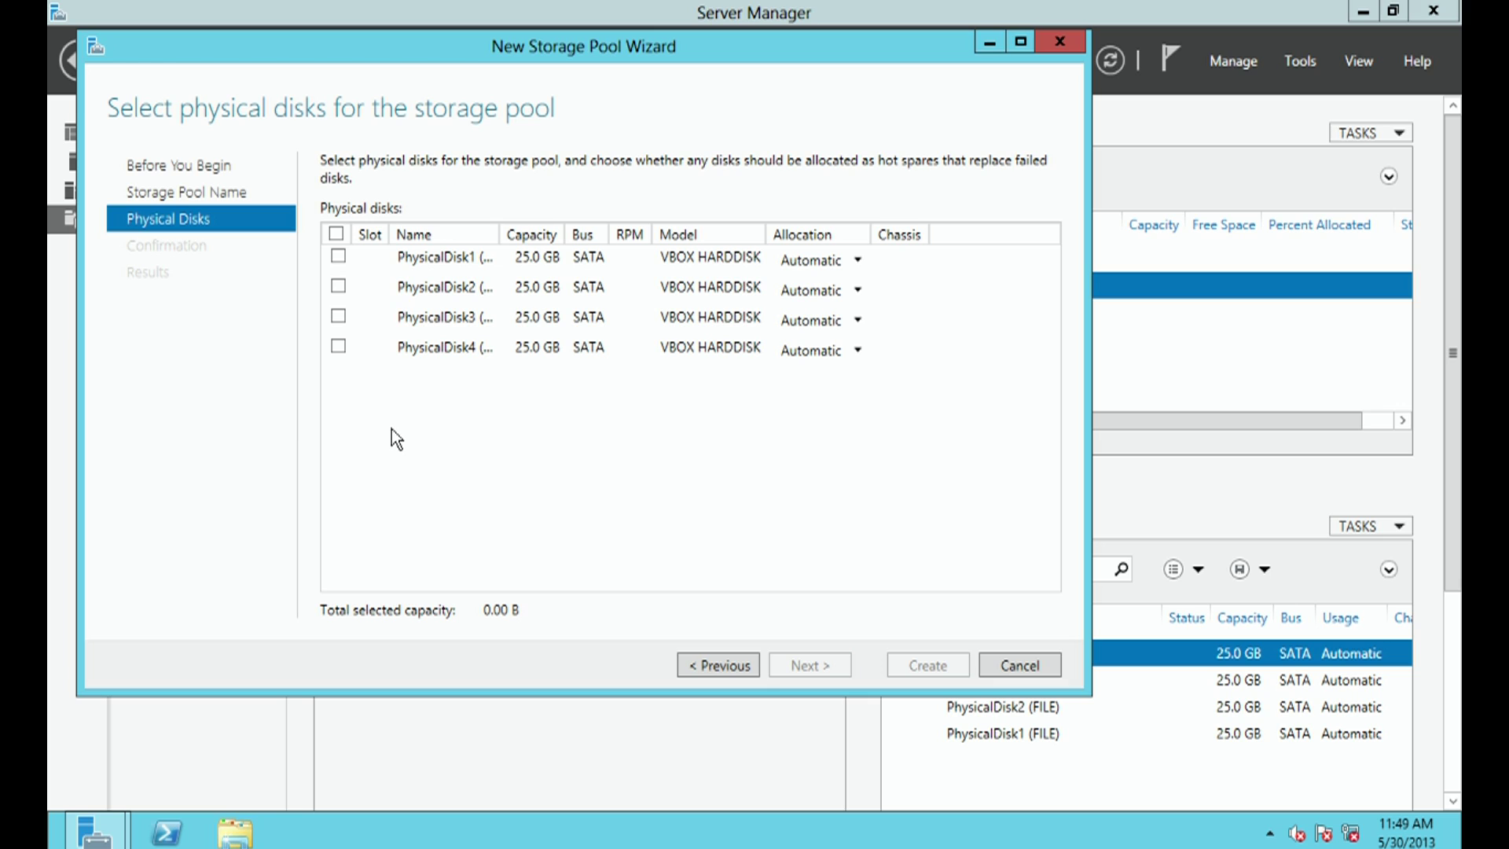
Select PhysicalDisk1, PhysicalDisk2 and PhysicalDisk3 for the pool, keeping their allocation set to Automatic.
click(337, 256)
click(338, 286)
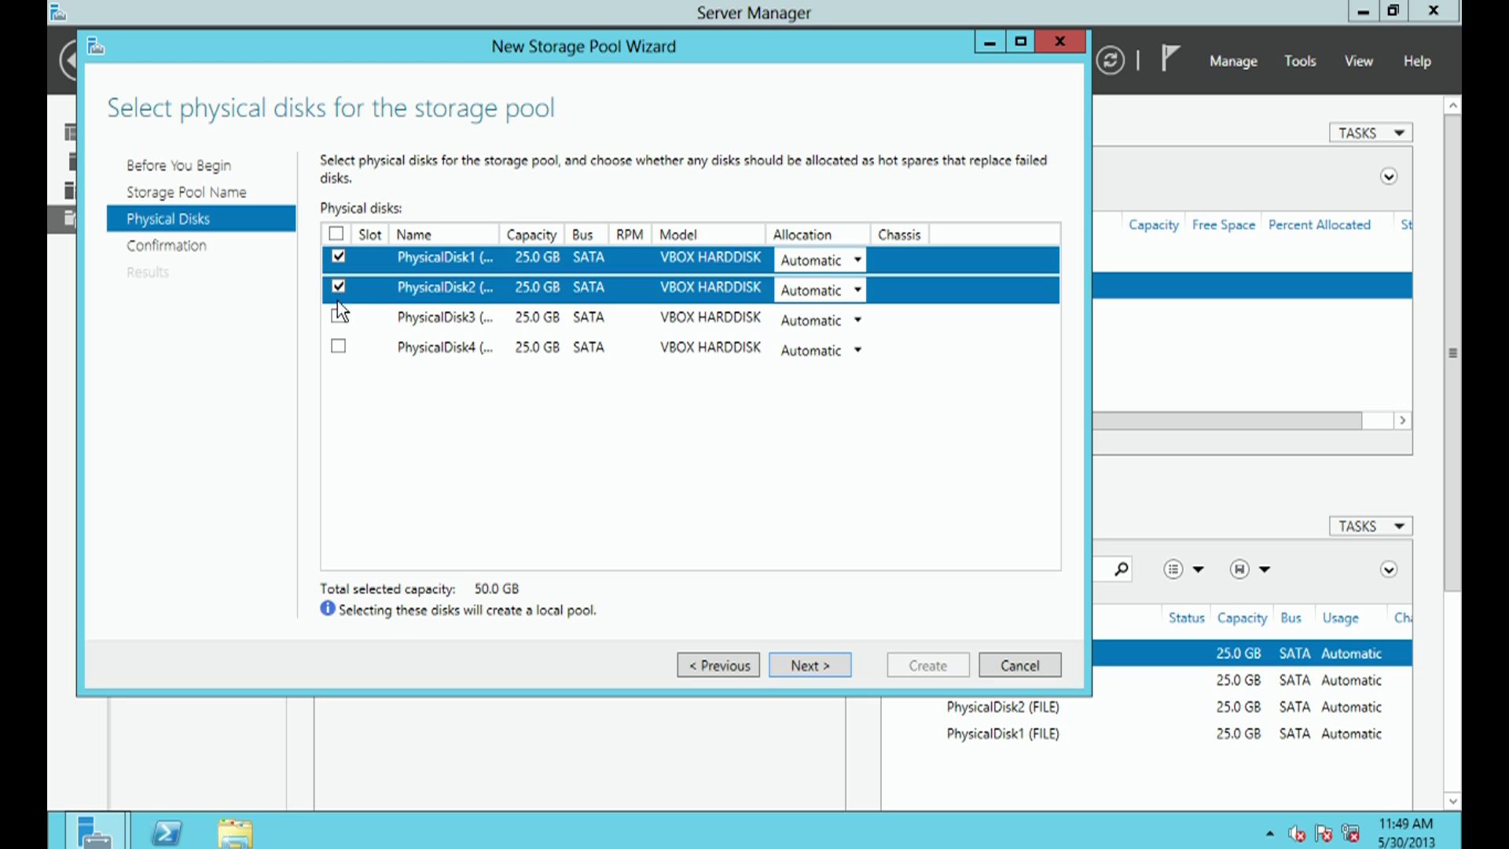
click(338, 315)
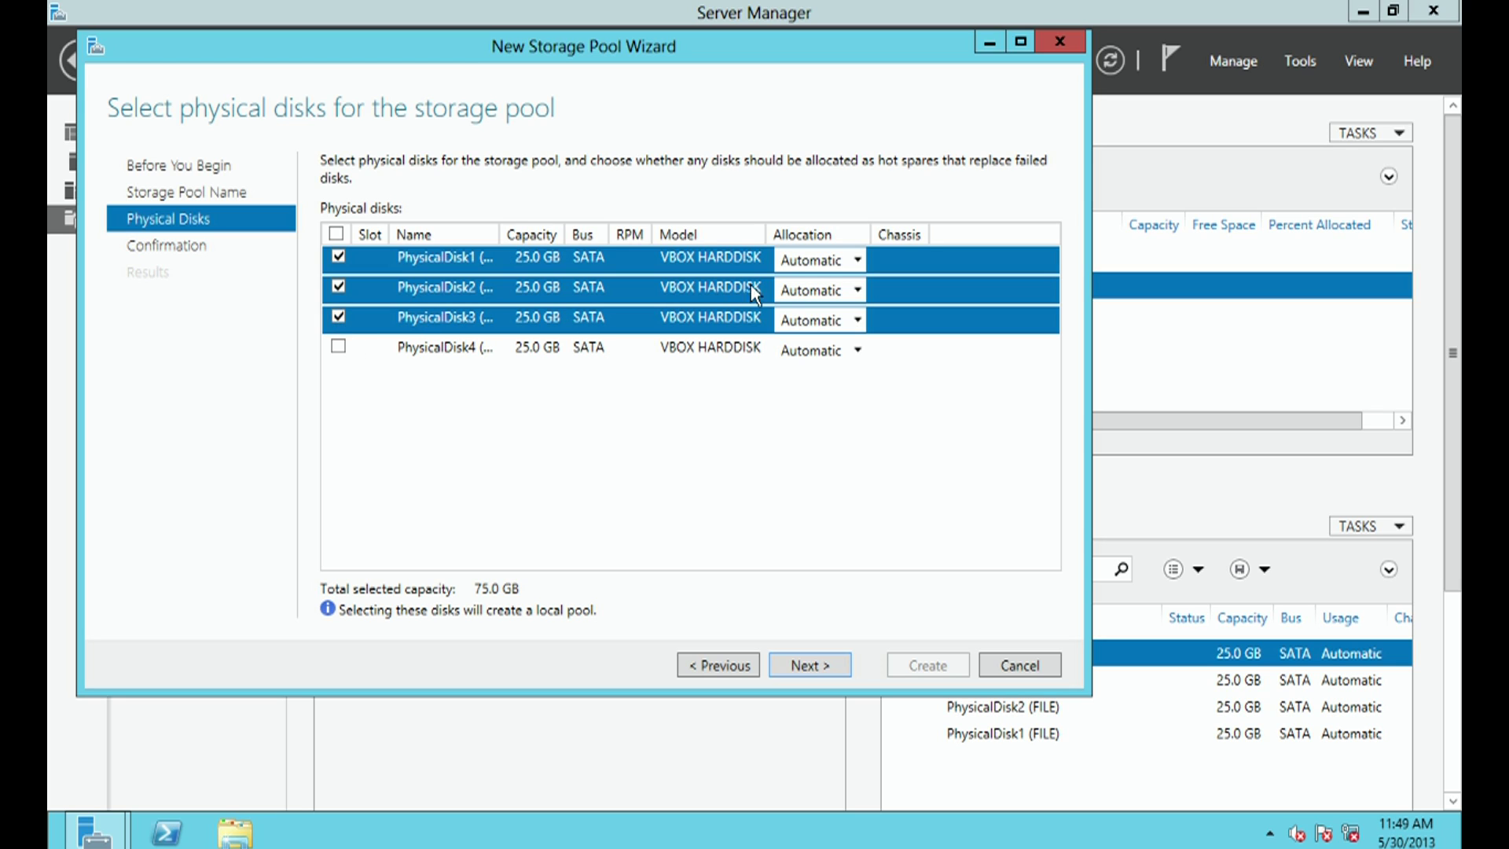
click(825, 258)
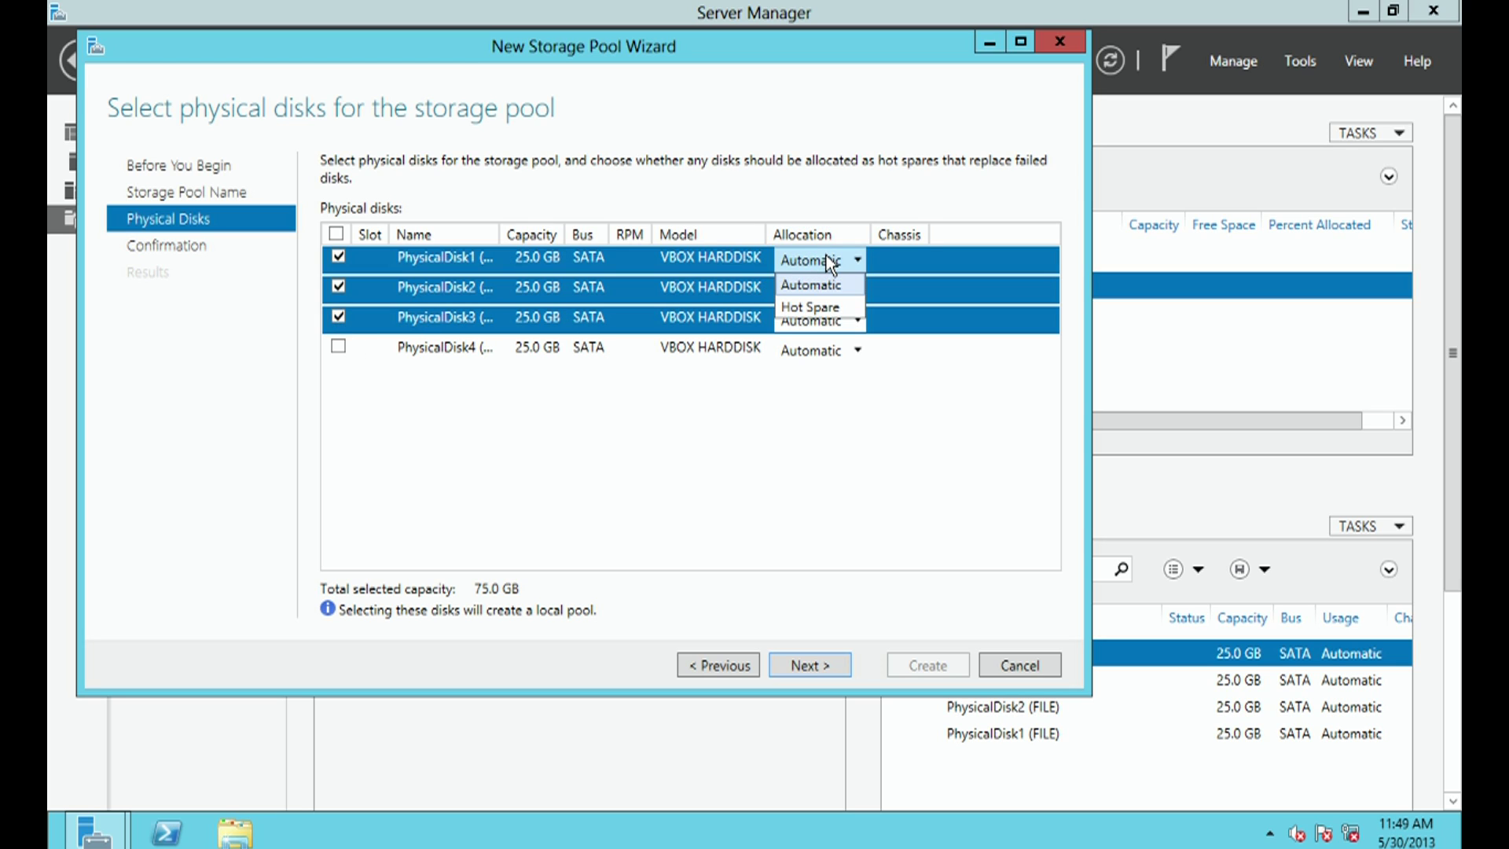
click(827, 259)
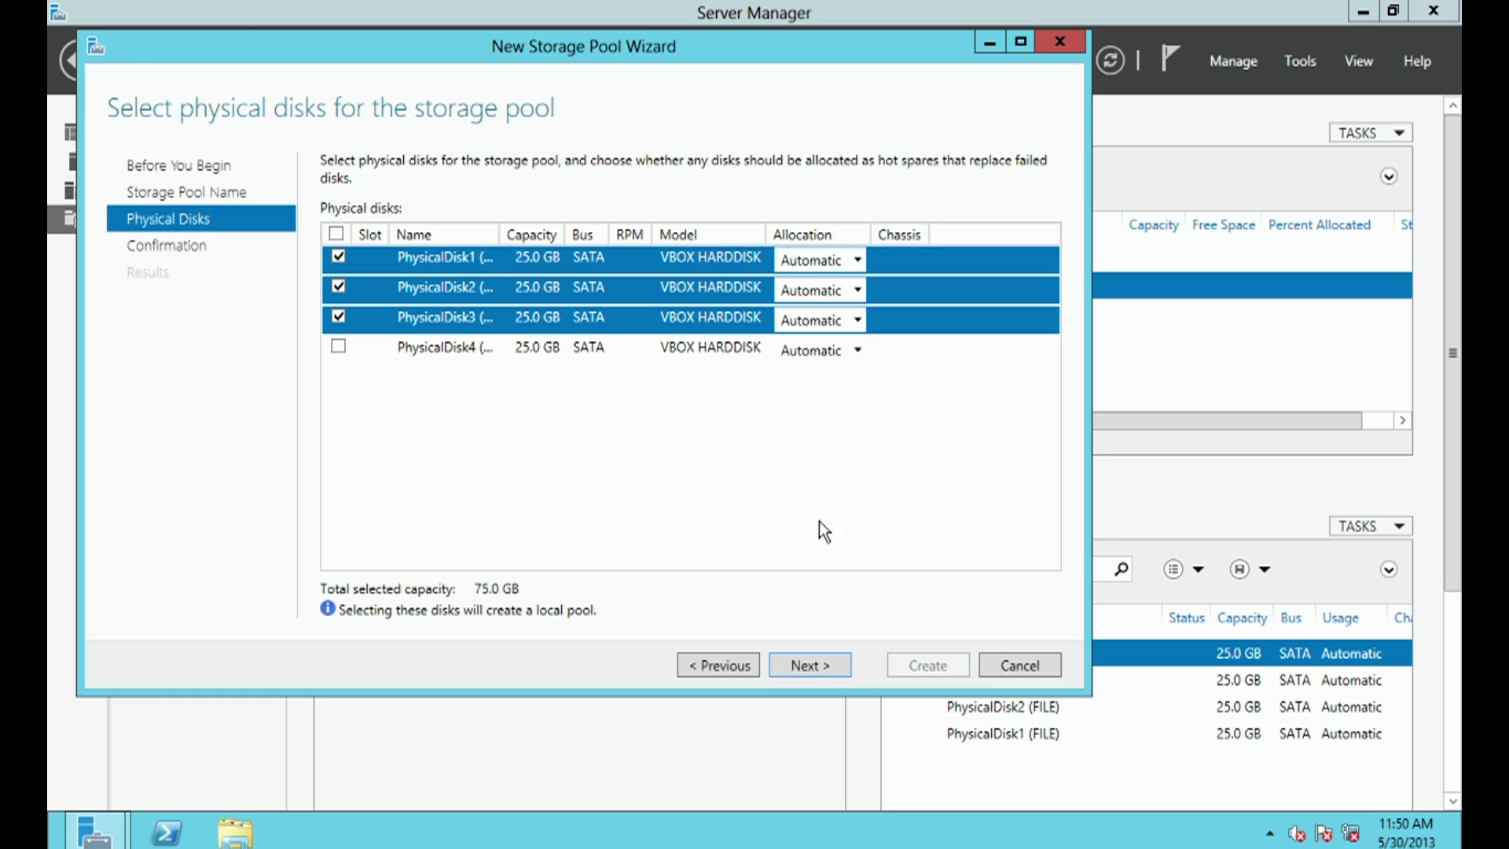
Confirm the selections, create the storage pool and close the wizard.
click(807, 666)
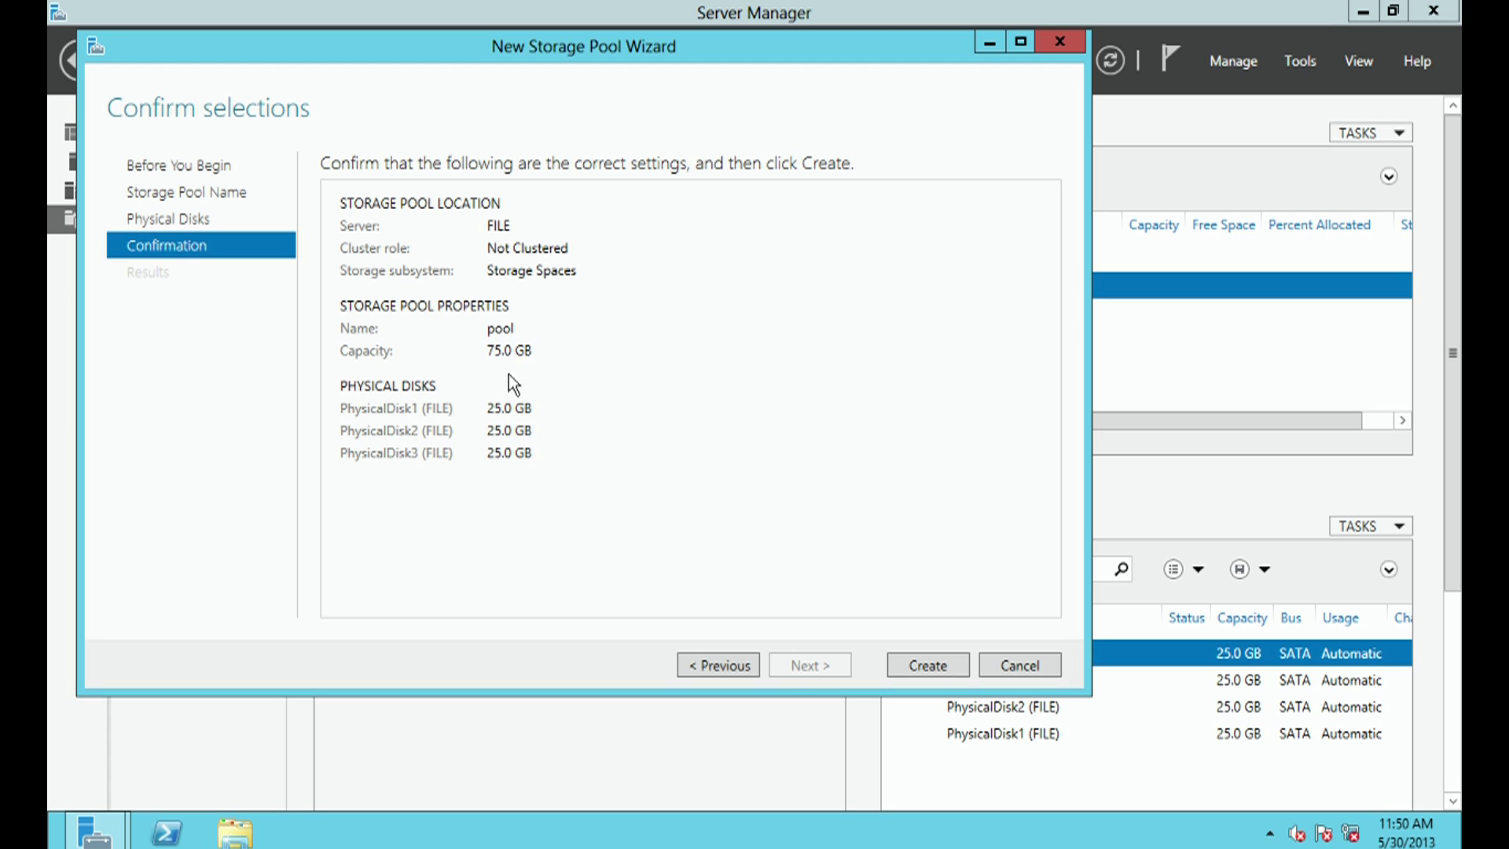
click(944, 664)
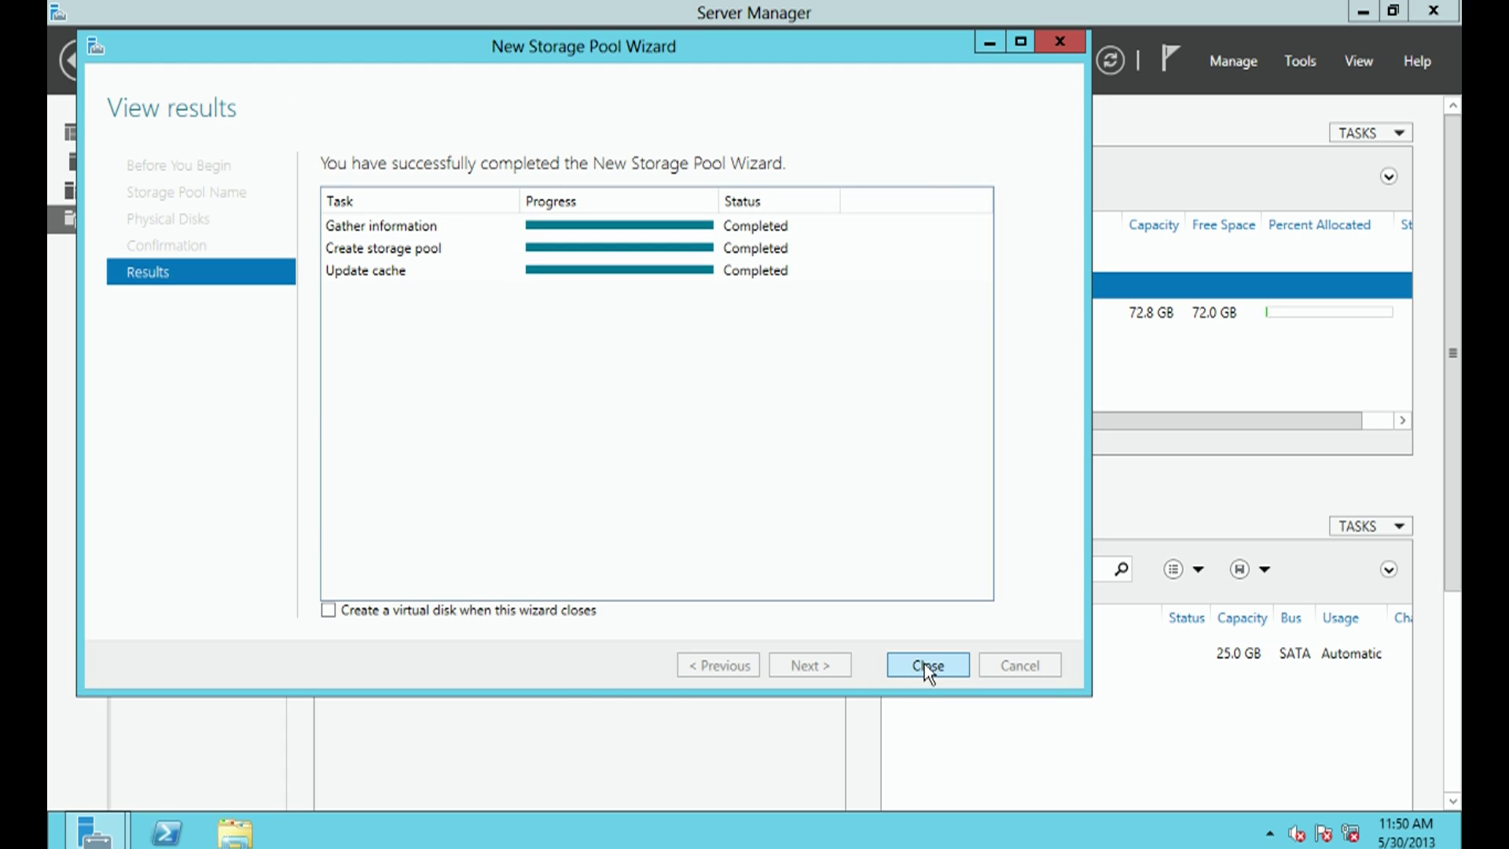
click(924, 665)
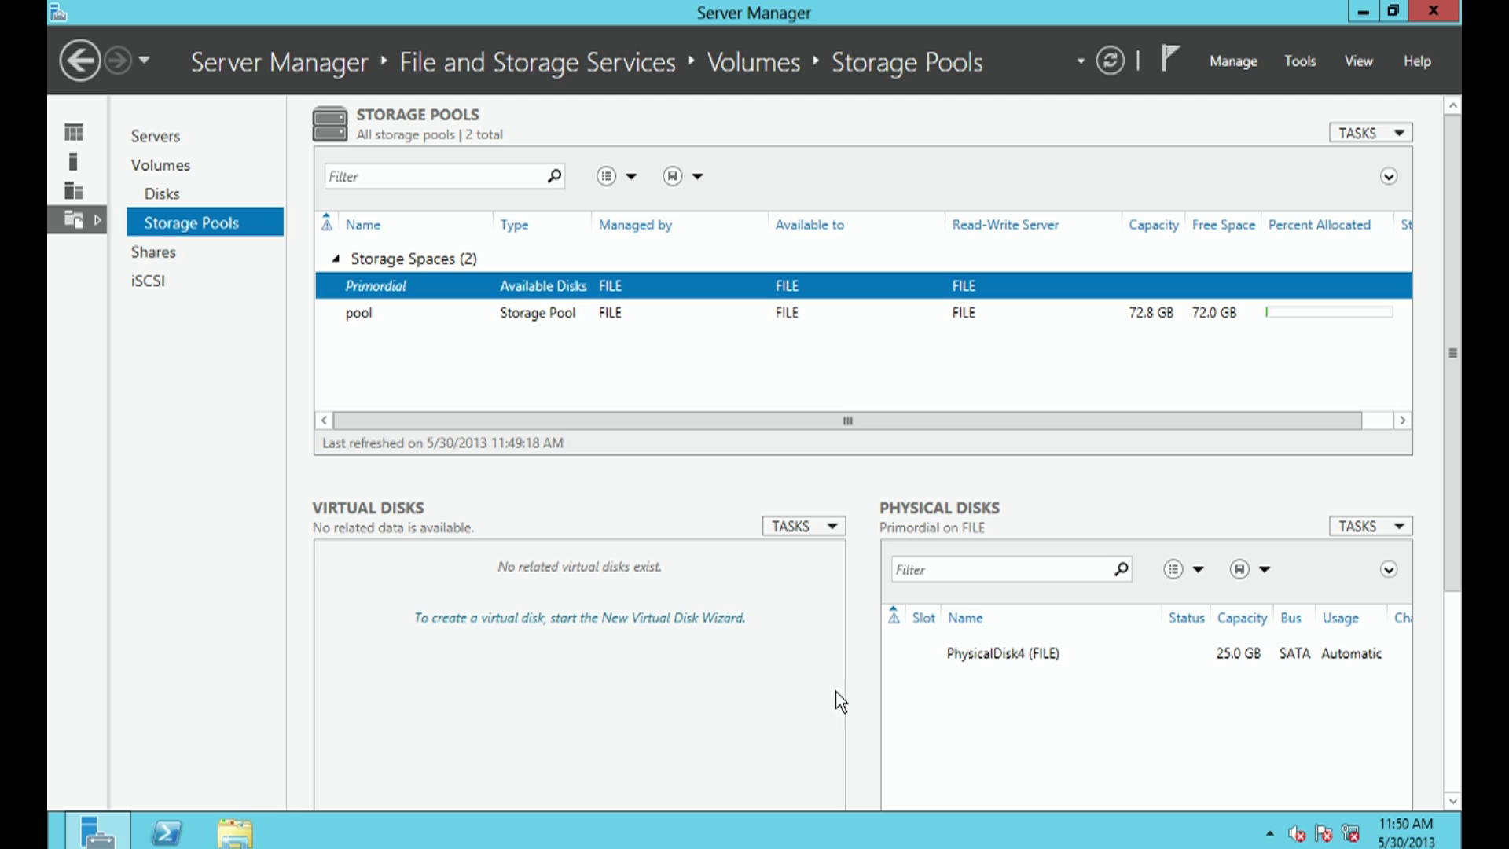
Start a new virtual disk in the storage pool named pool and name it disk.
click(495, 312)
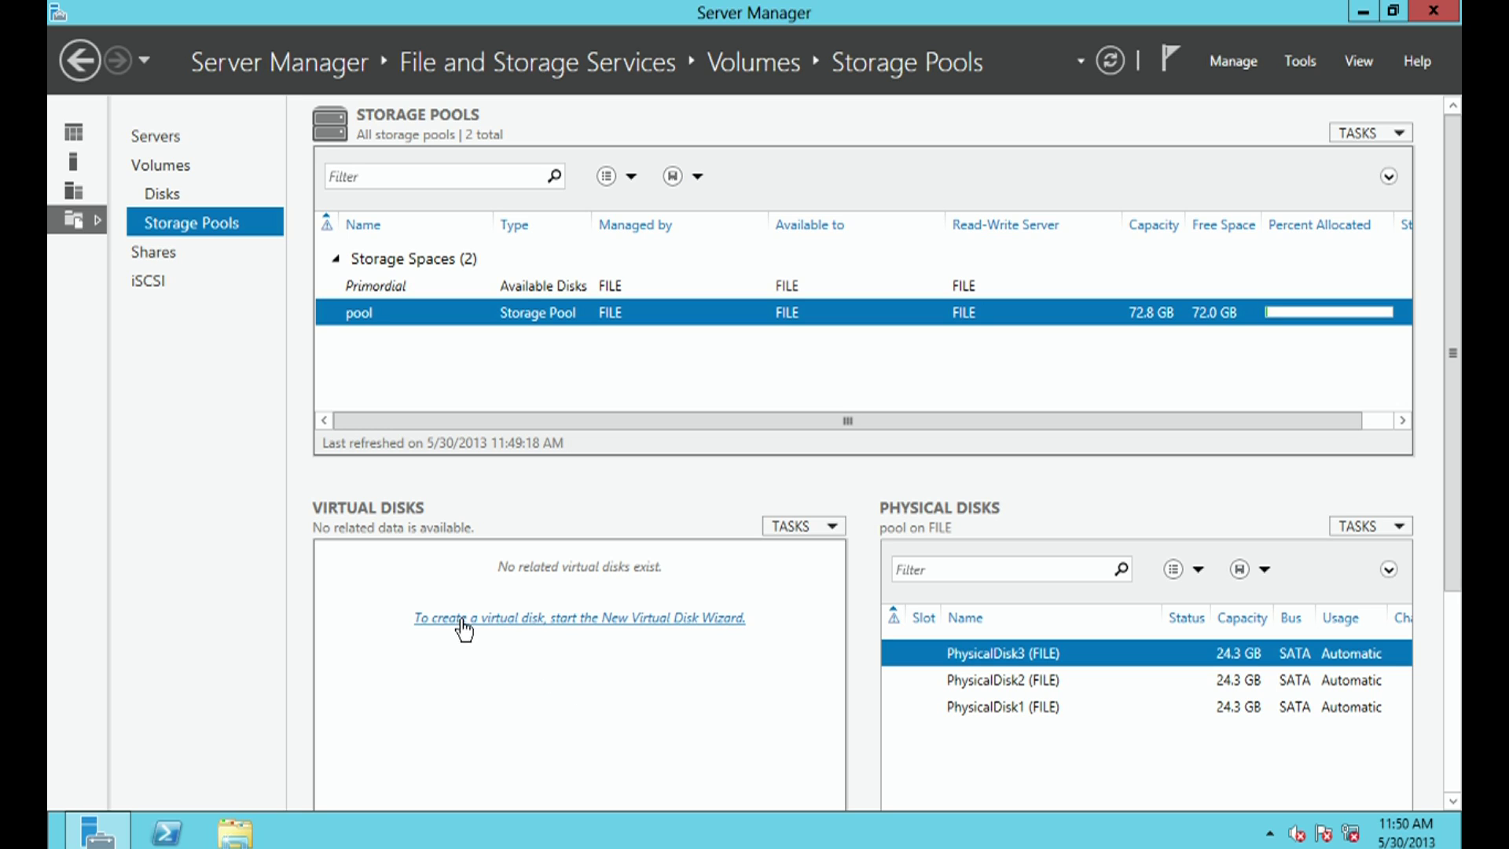
click(604, 620)
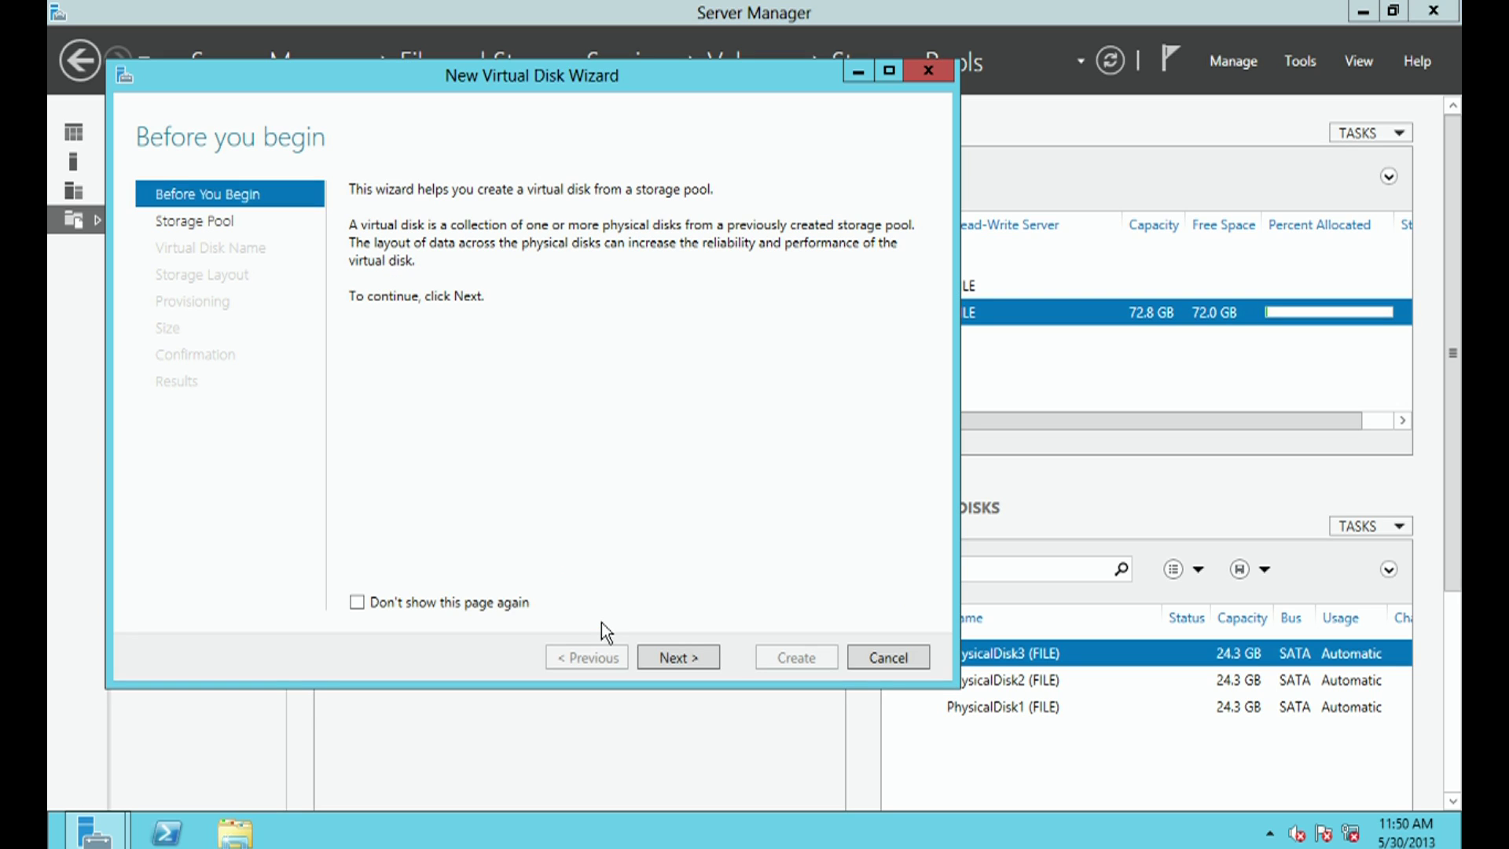
click(695, 651)
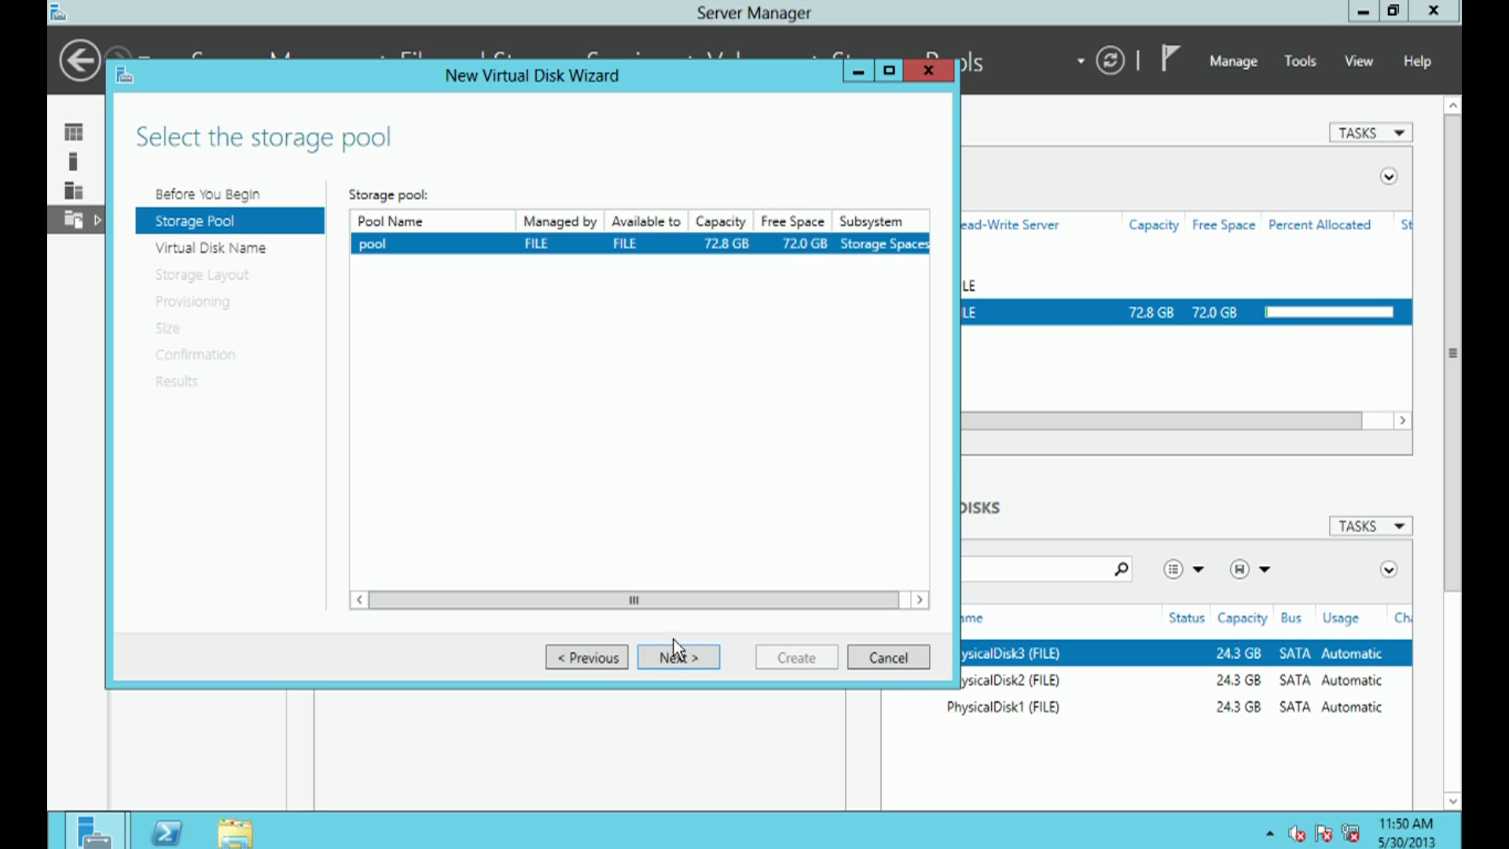
click(701, 657)
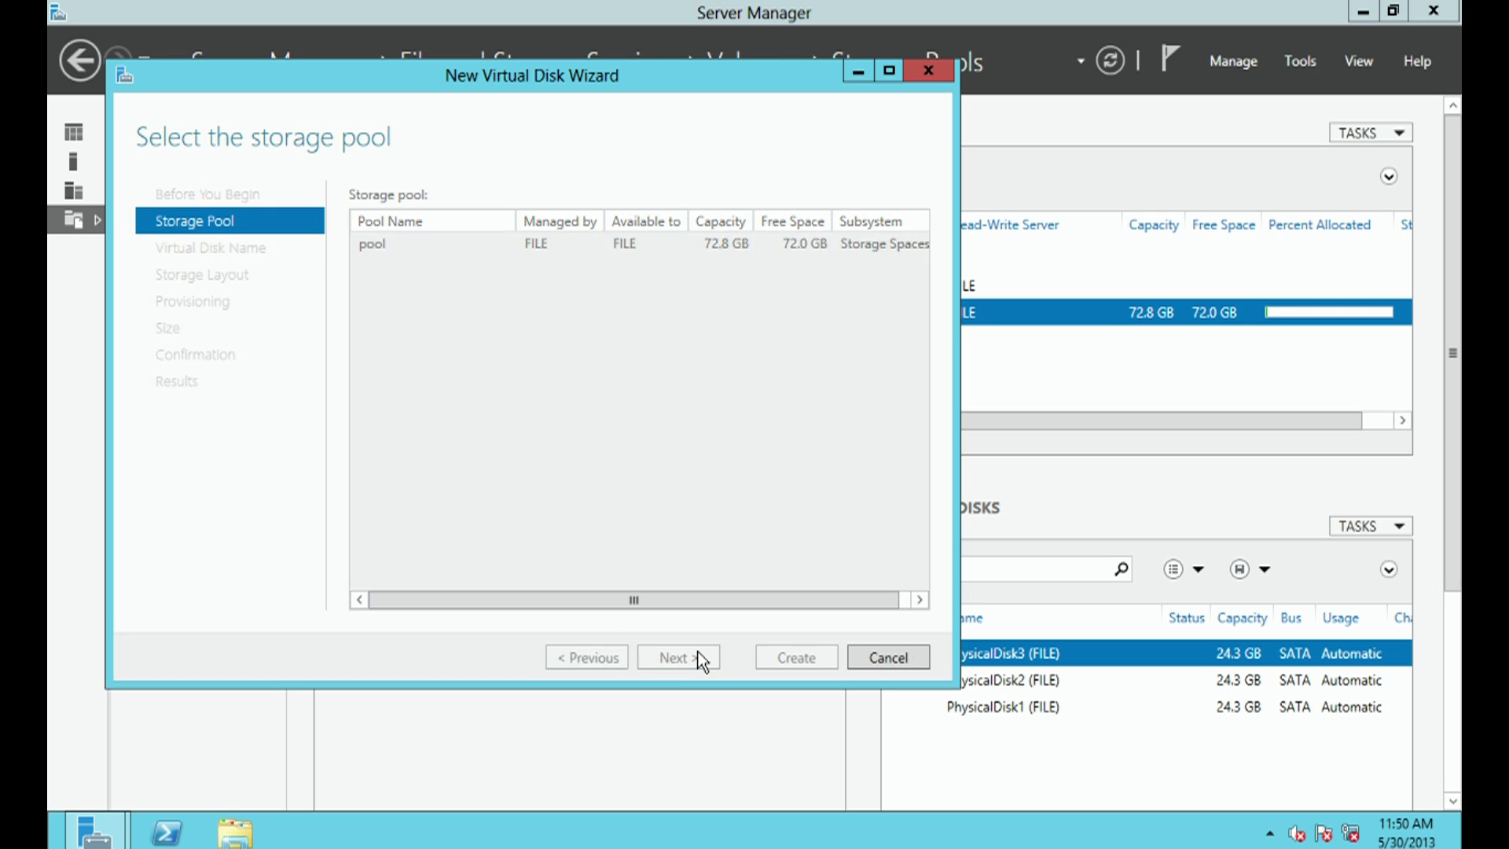
text(dsi)
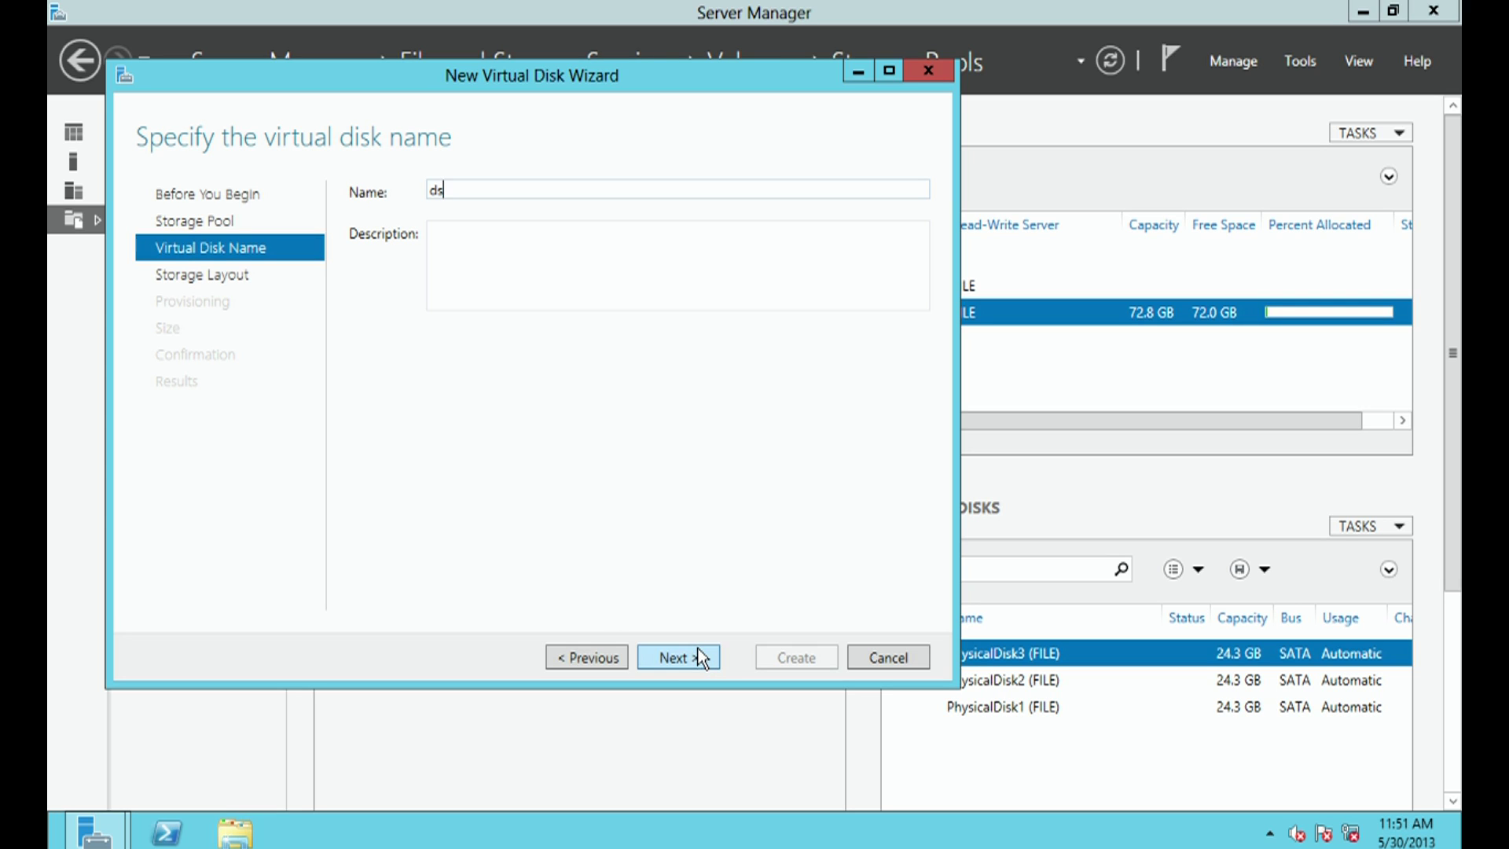
key(BackSpace)
key(BackSpace)
key(BackSpace)
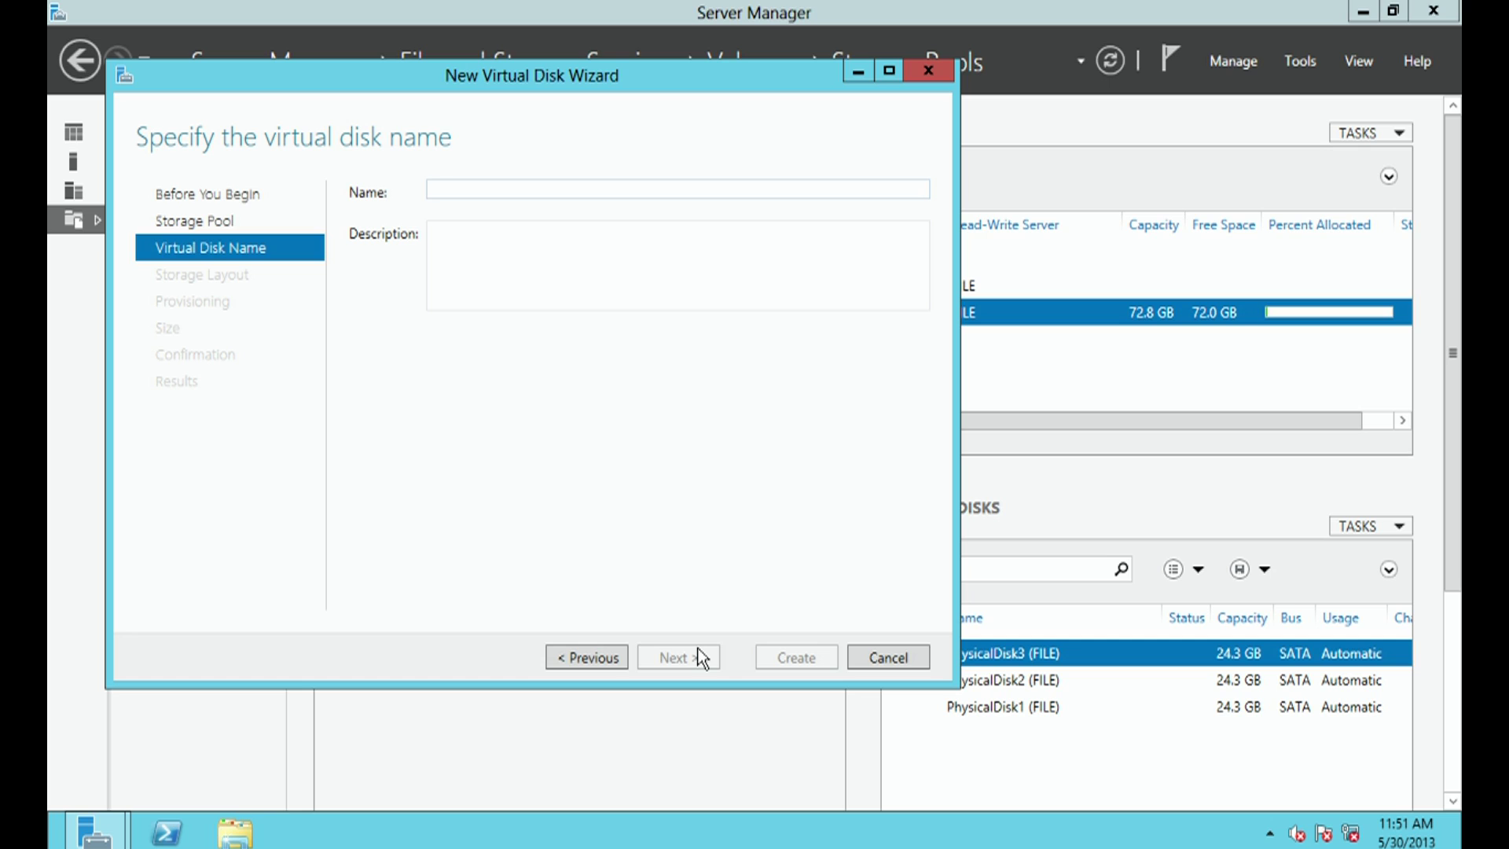
text(disk)
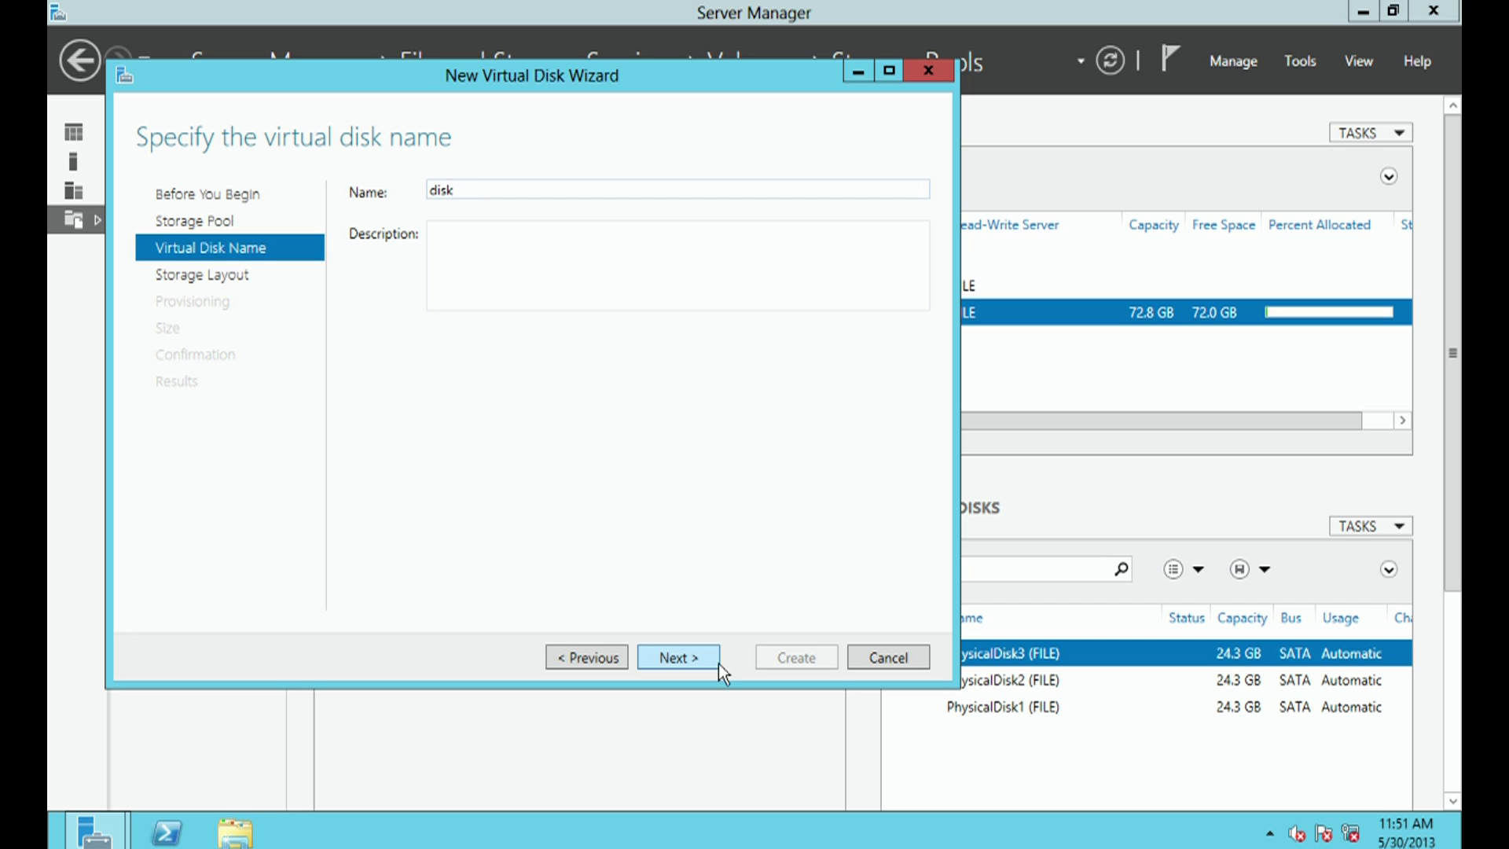
click(673, 657)
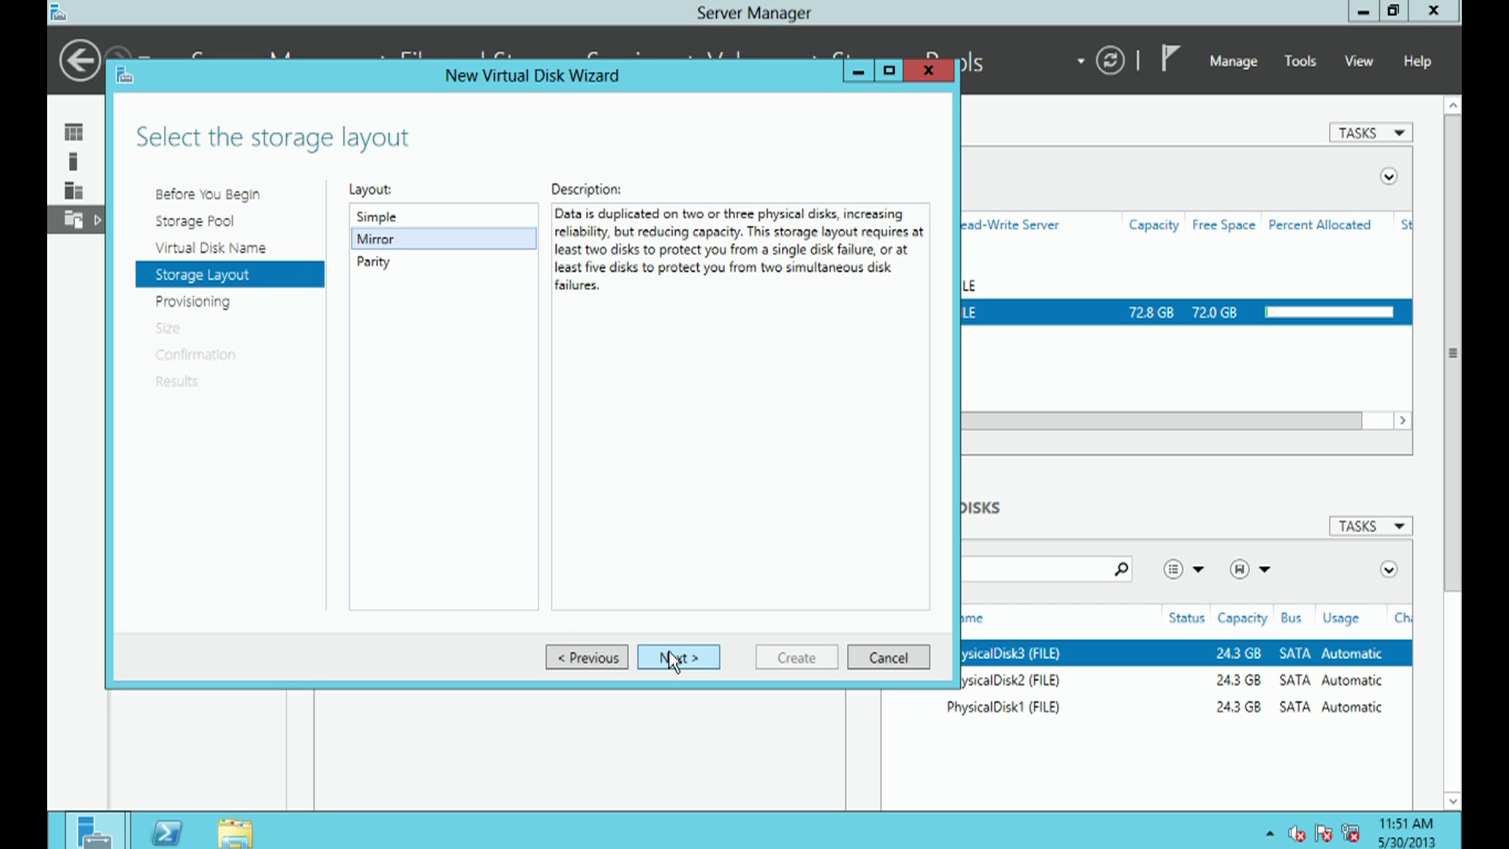
Compare the Simple, Mirror and Parity storage layout descriptions and choose Mirror for the virtual disk.
click(409, 221)
click(408, 238)
click(409, 261)
click(413, 239)
click(408, 224)
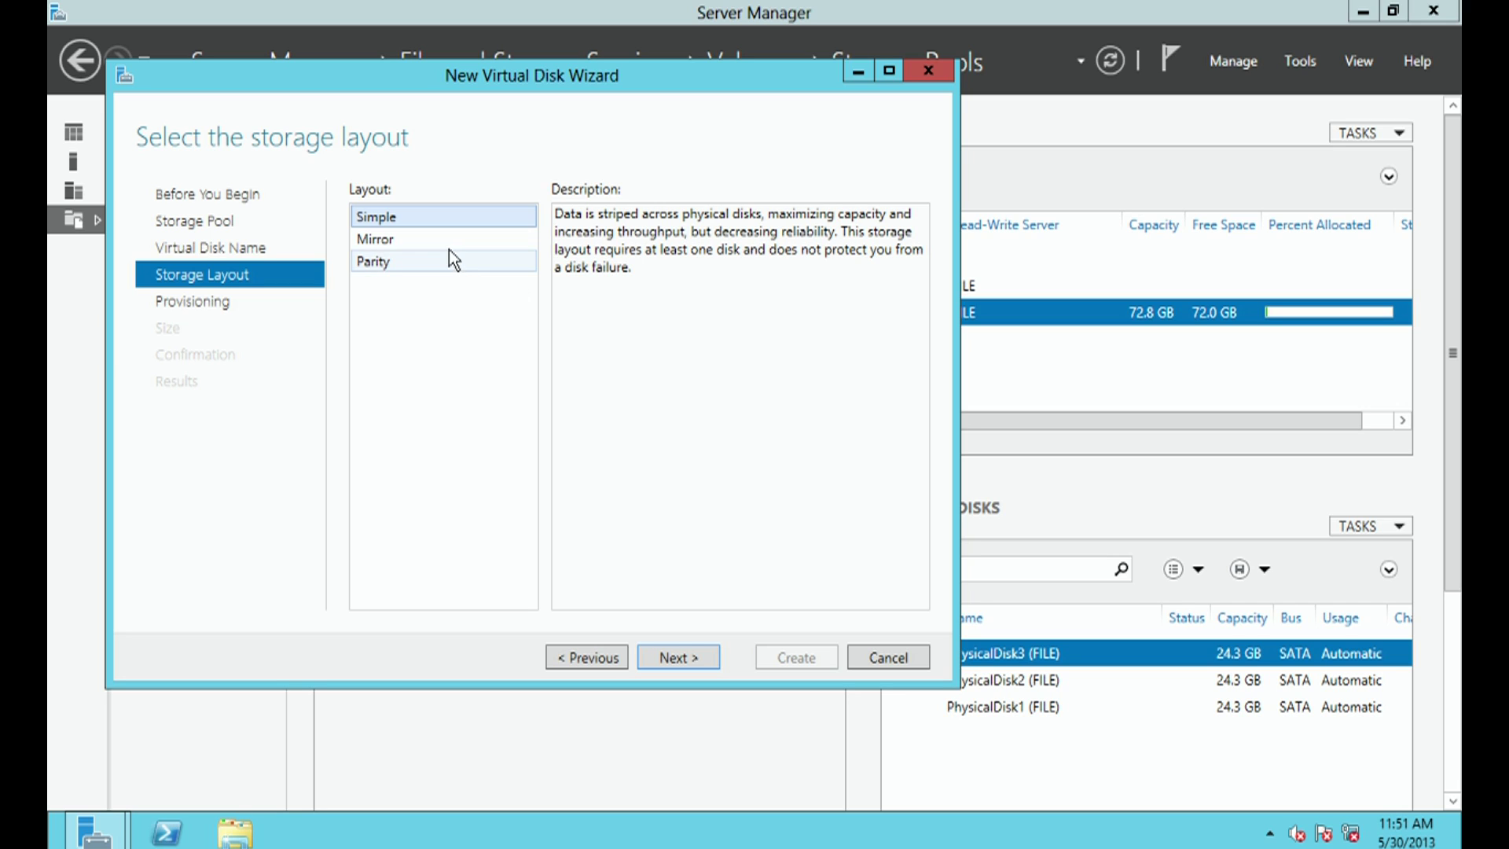
click(399, 242)
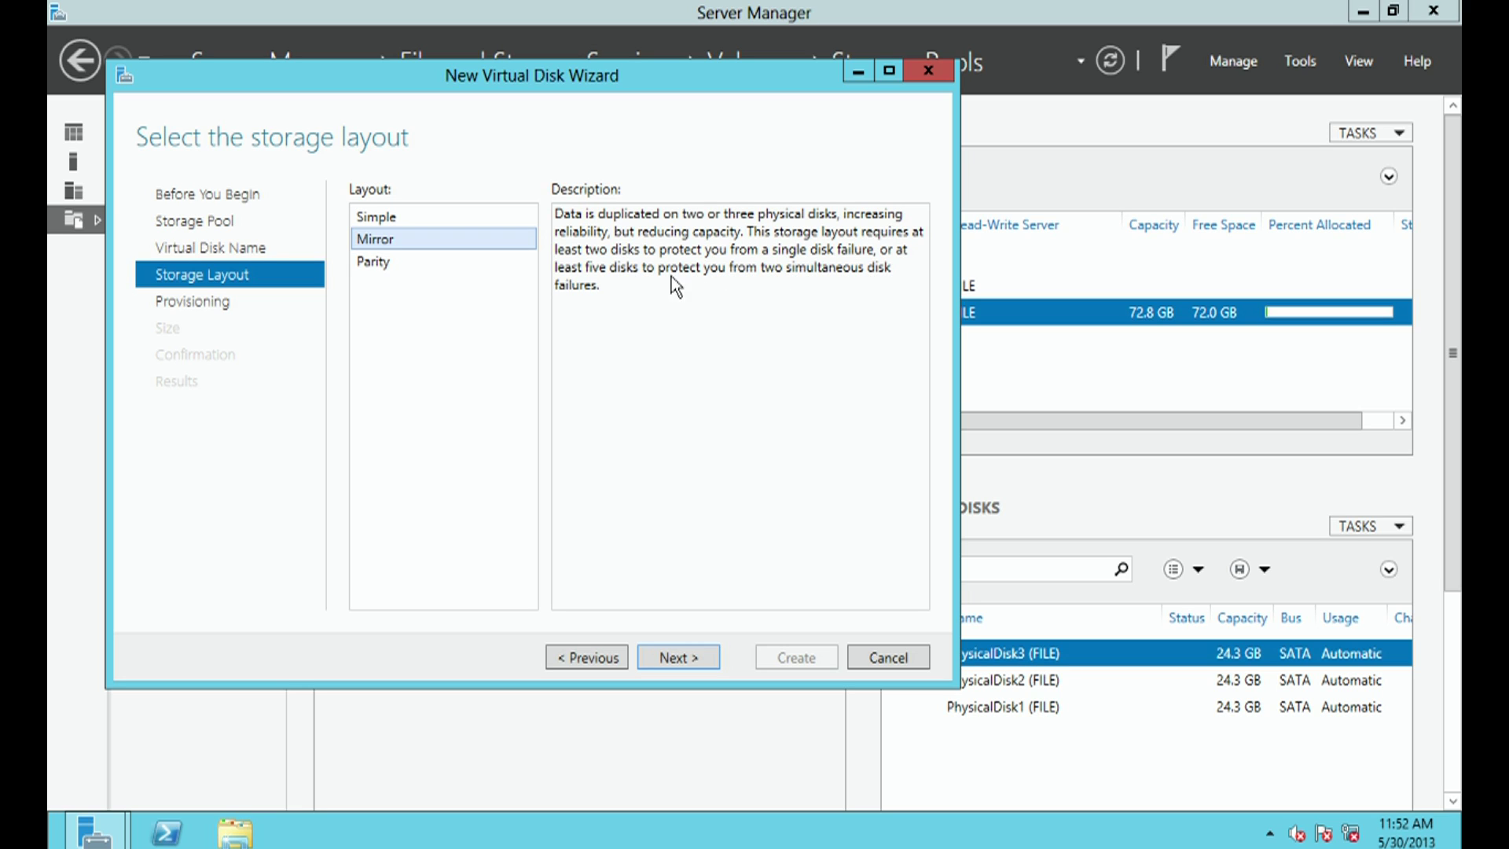
click(393, 261)
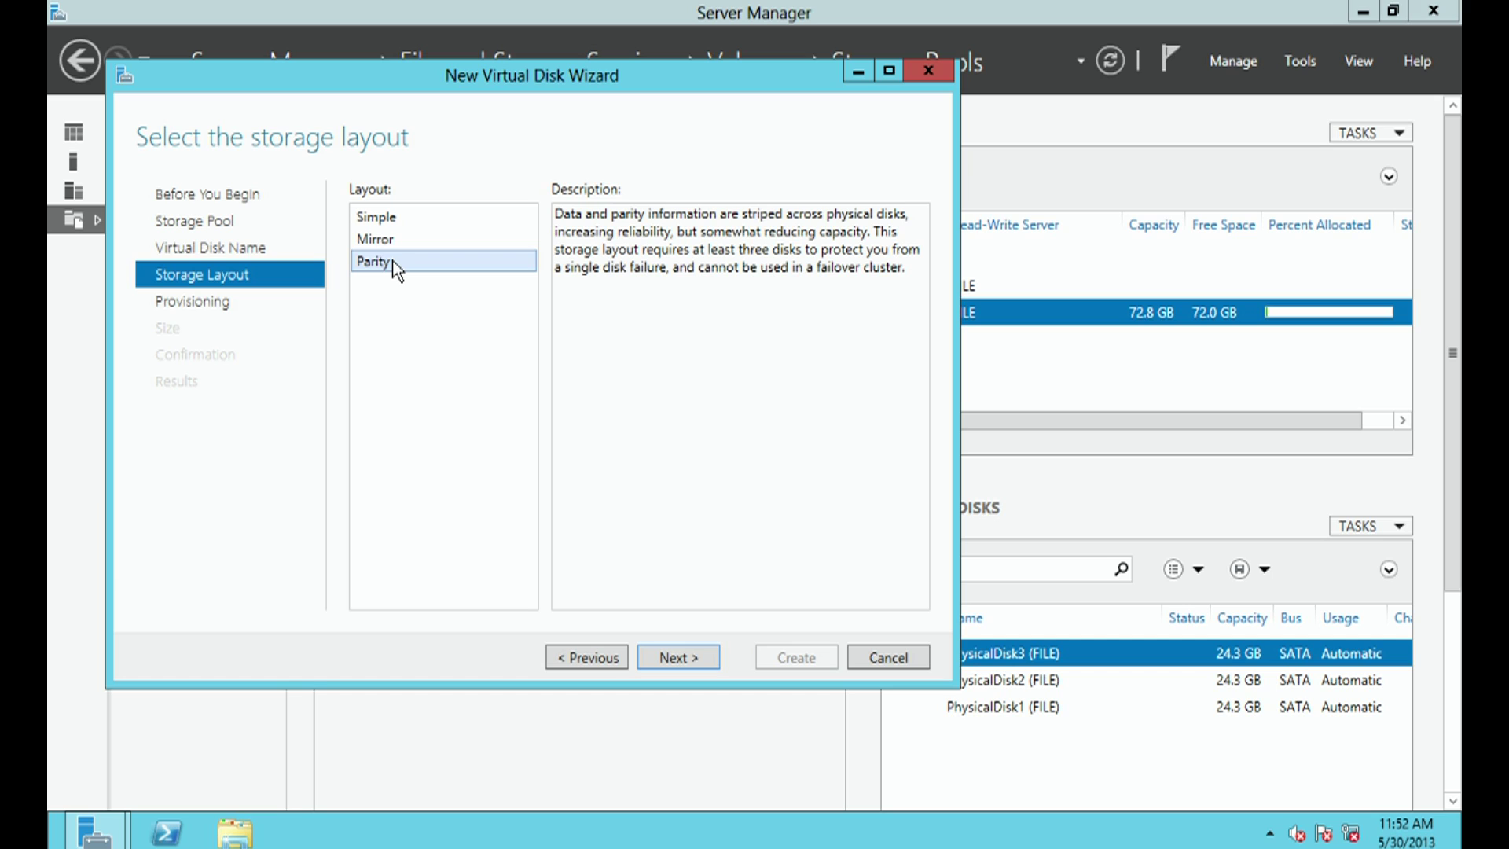
click(398, 239)
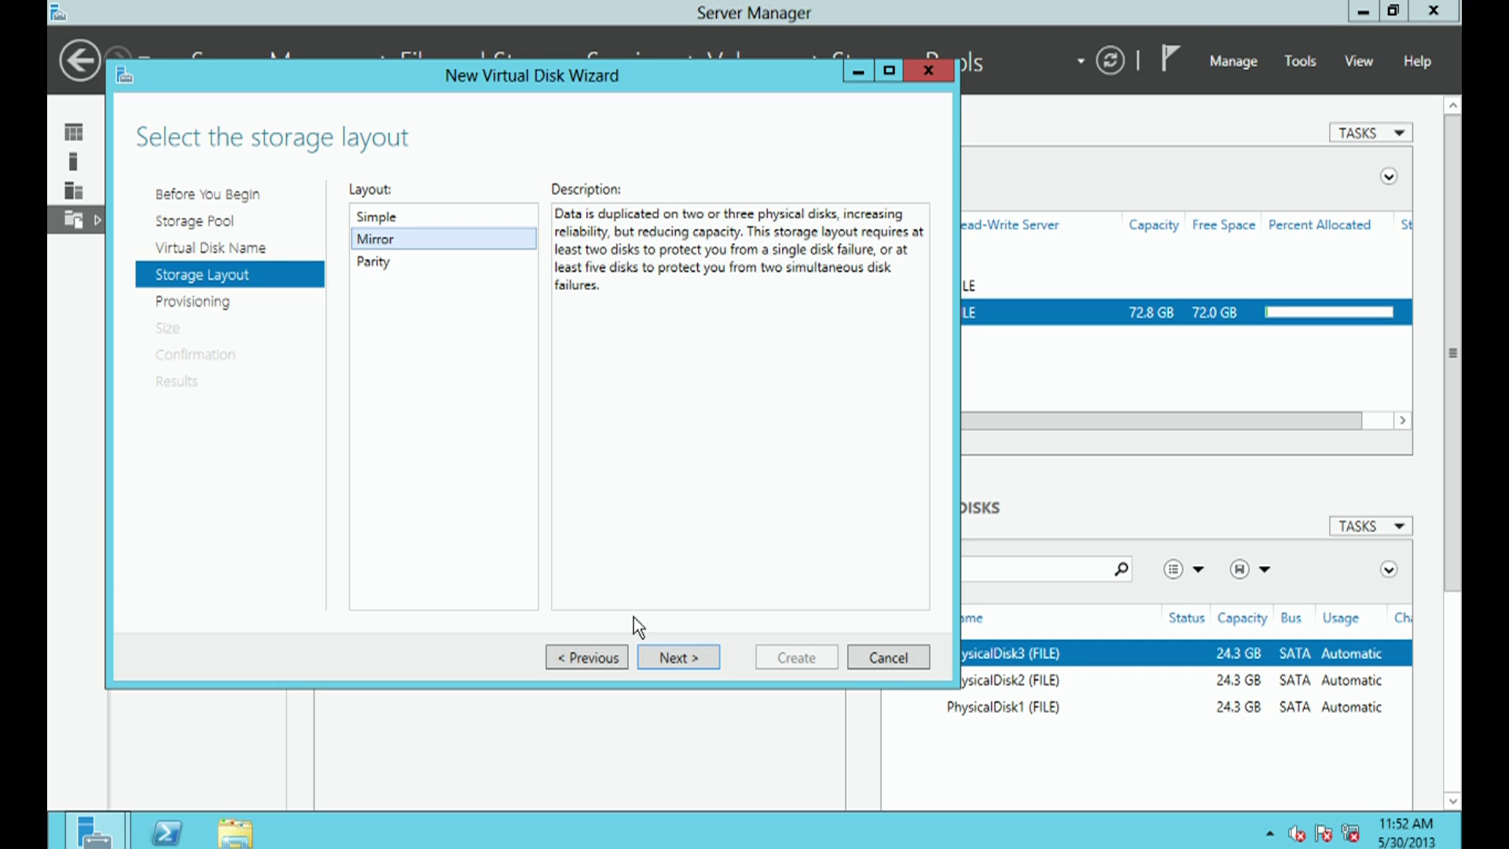
click(671, 657)
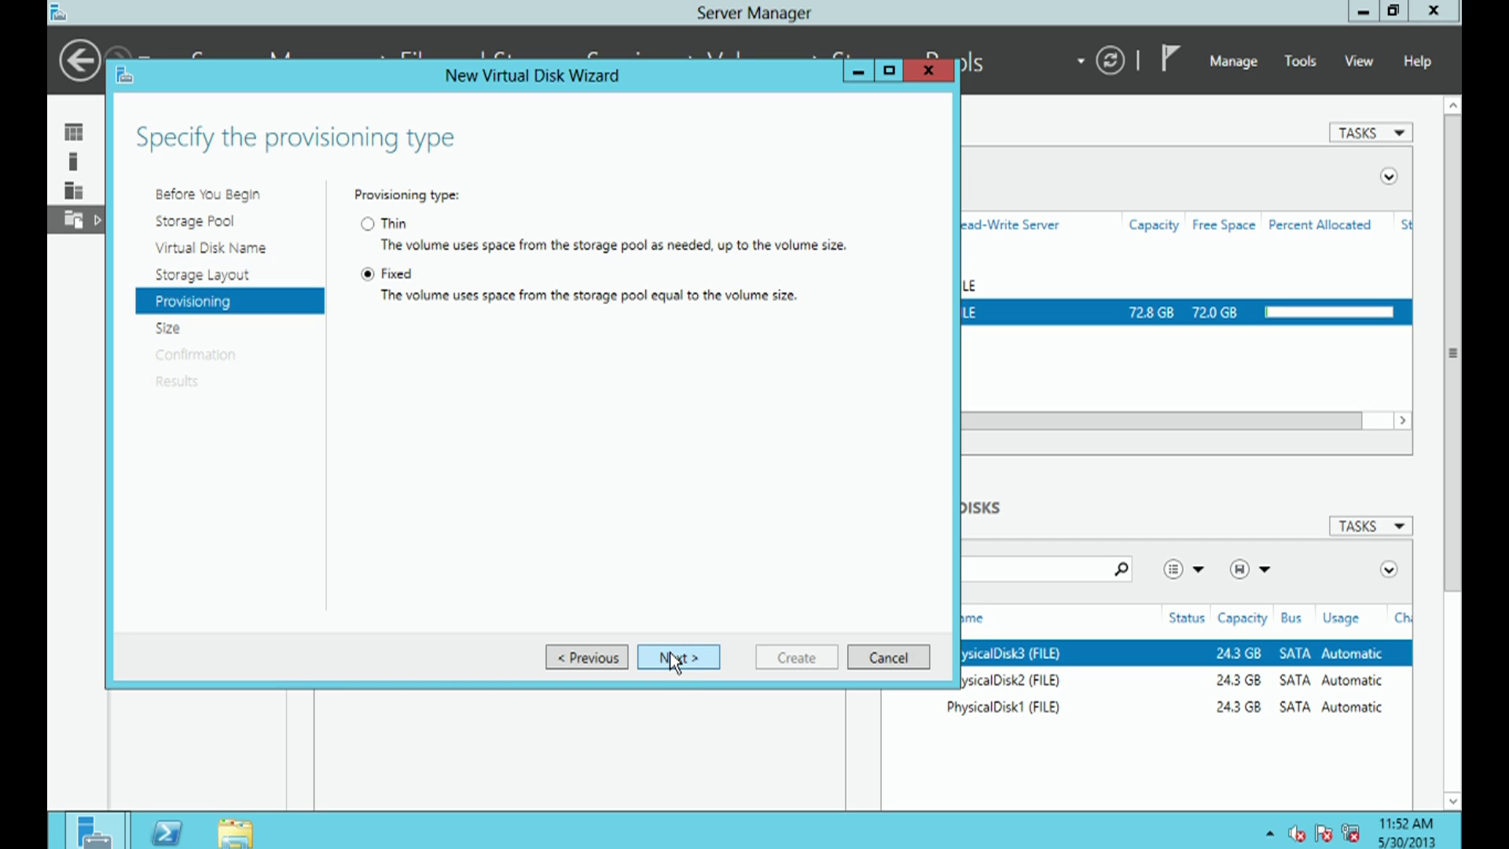
Set the virtual disk's provisioning type to Thin.
click(392, 225)
click(390, 282)
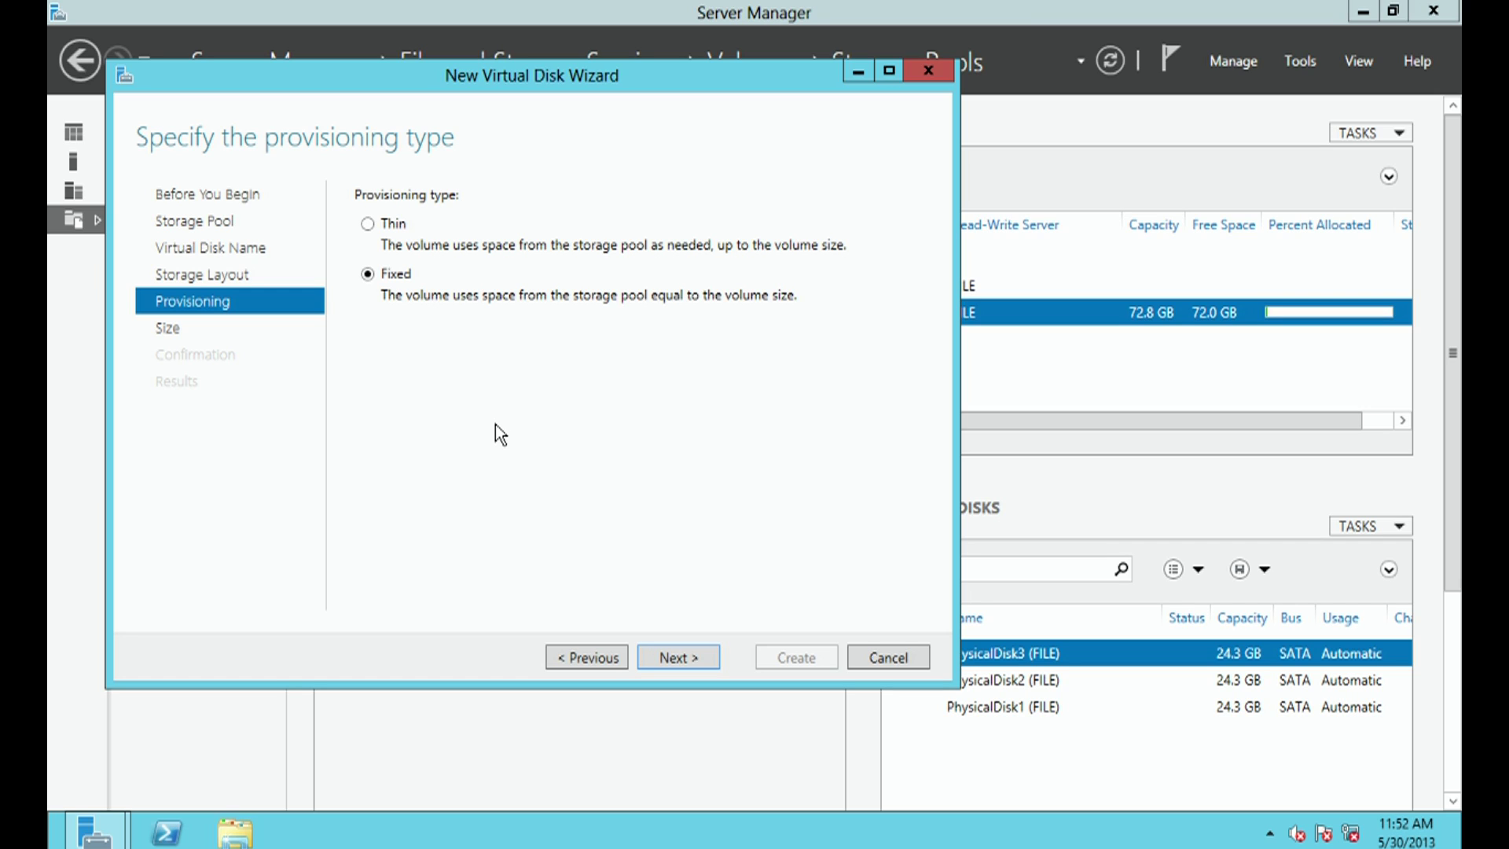
click(374, 230)
click(676, 657)
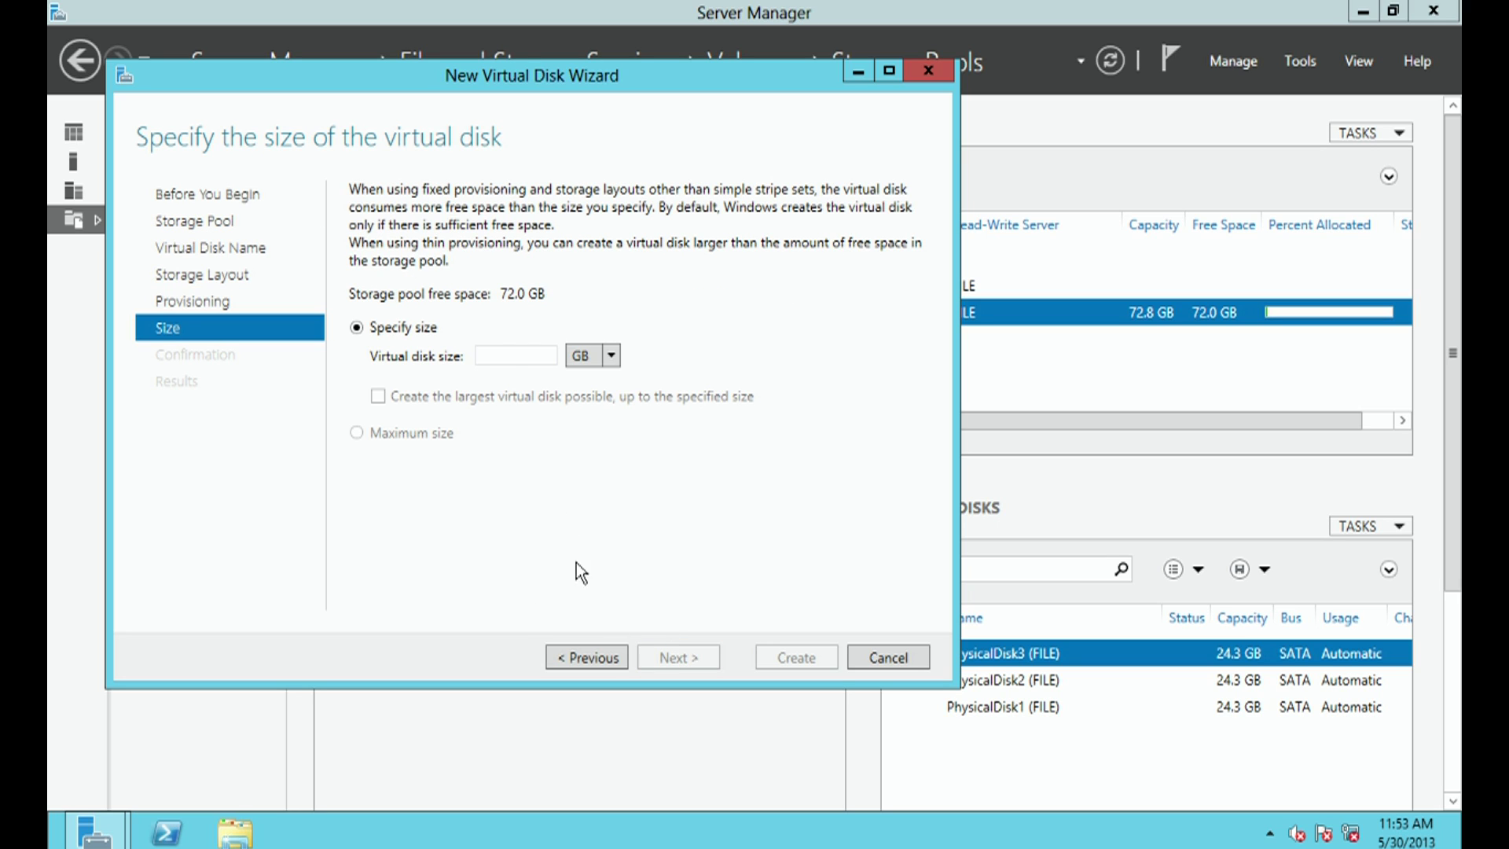
Specify a virtual disk size of 72 GB and create the disk.
click(520, 358)
text(72)
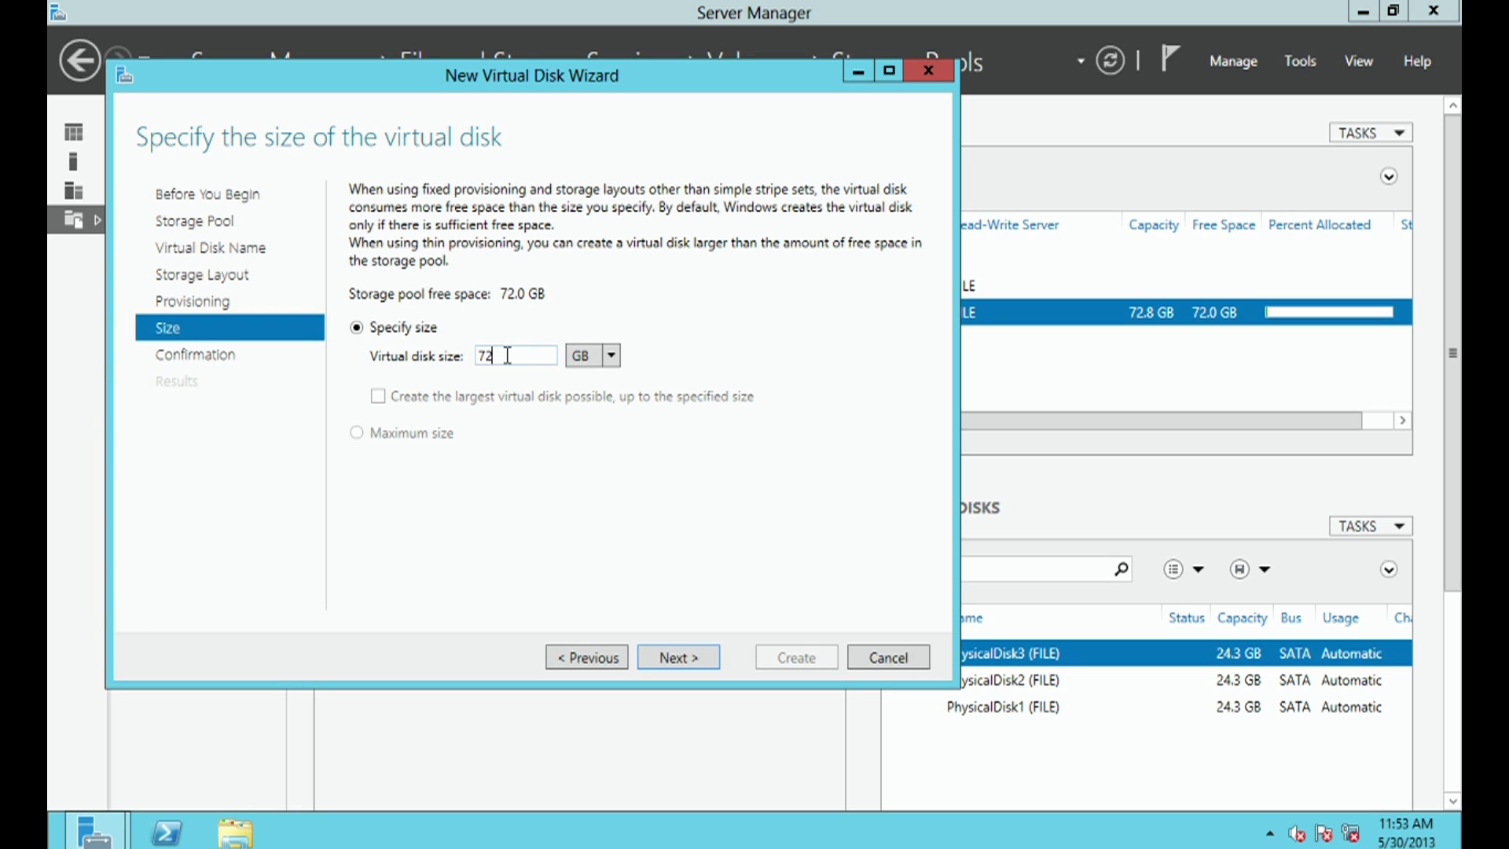
click(676, 658)
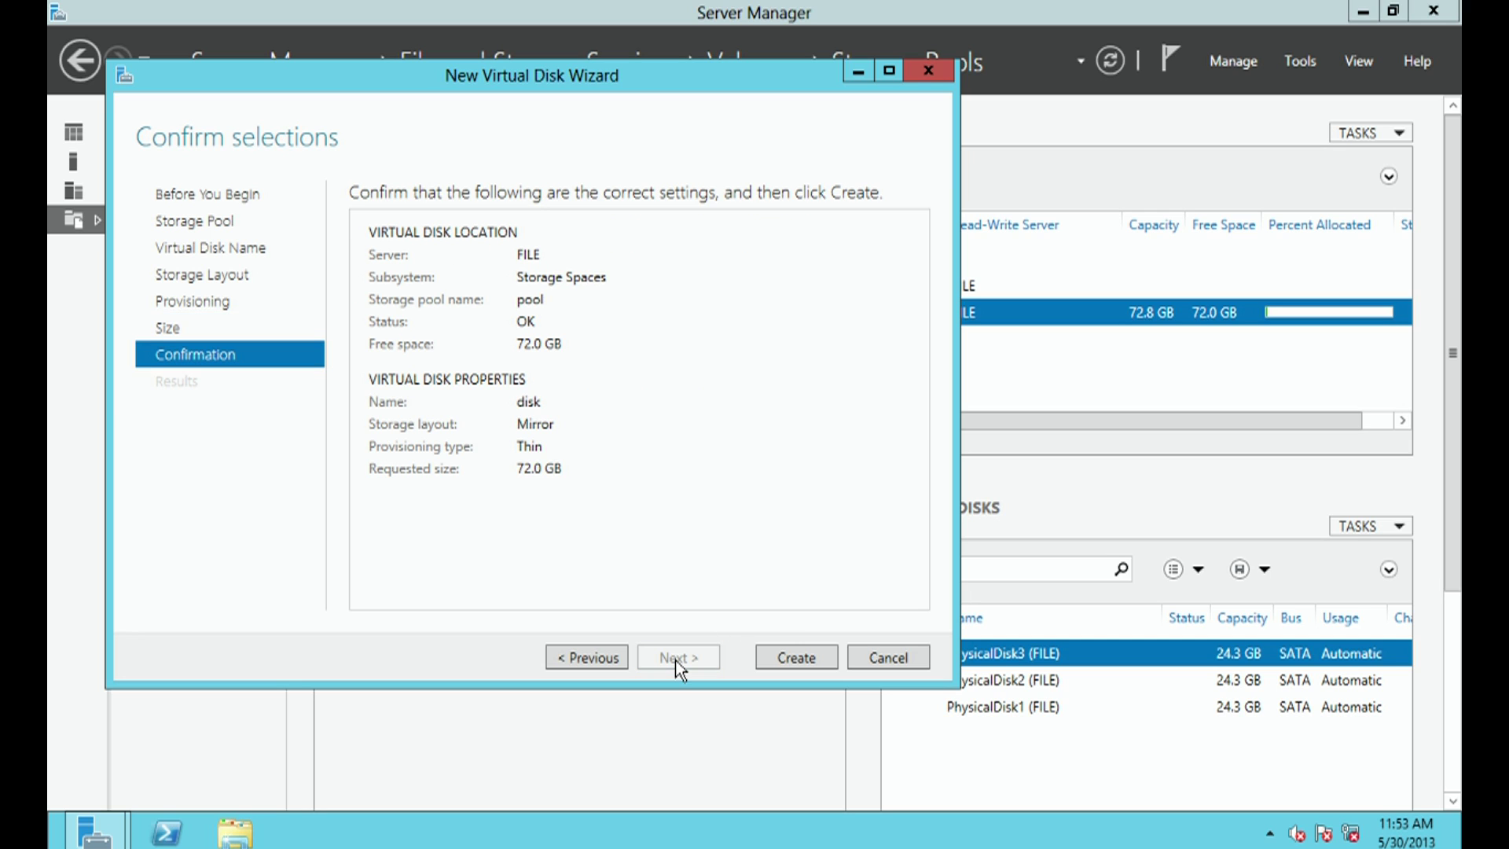
click(784, 663)
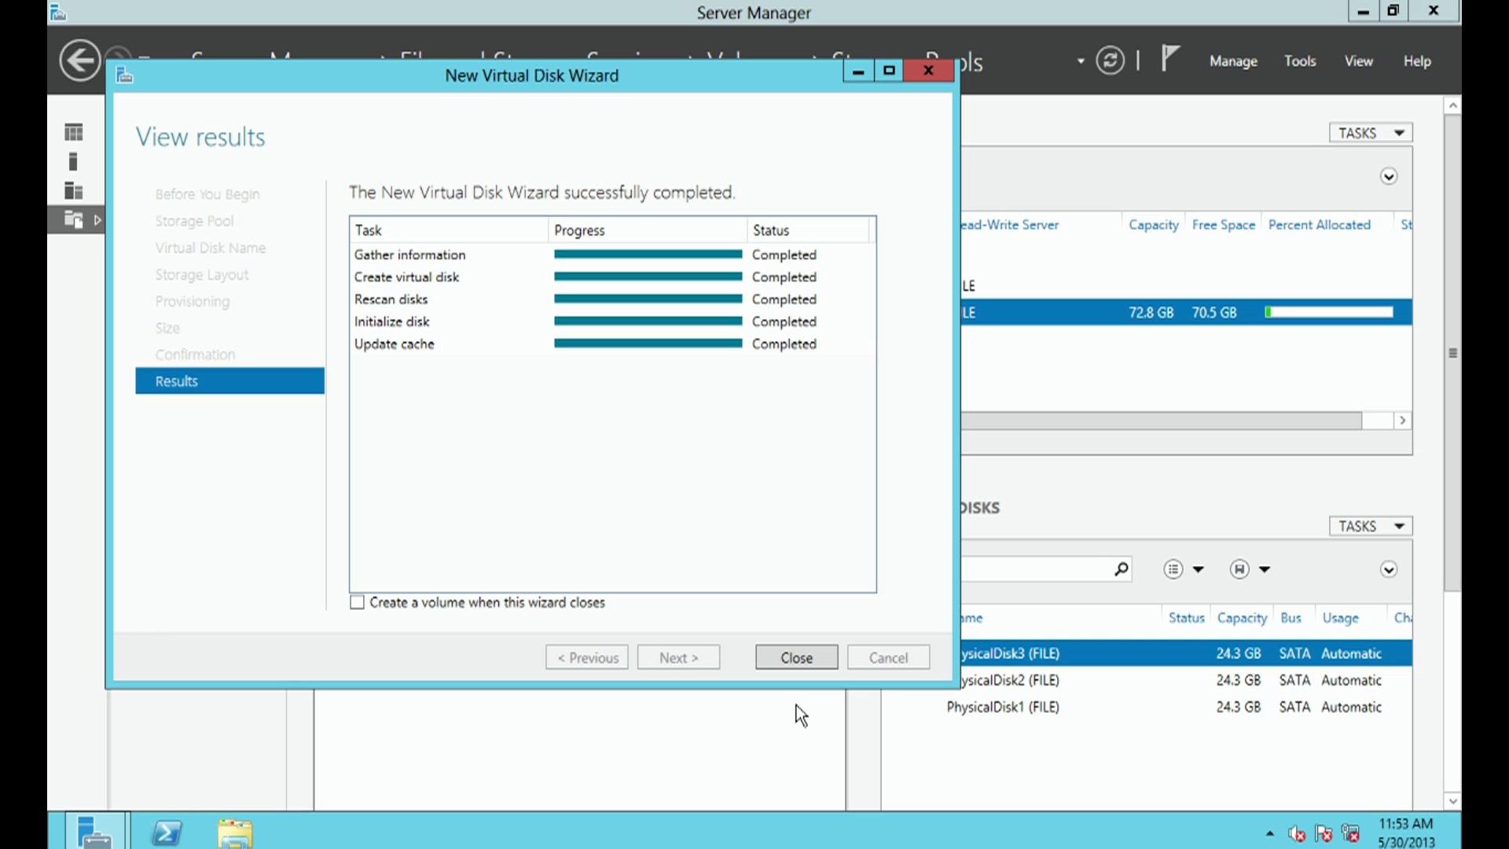
Close the finished virtual disk wizard and open Disk Management in Computer Management, cancelling the initialization of Disk 4.
click(795, 660)
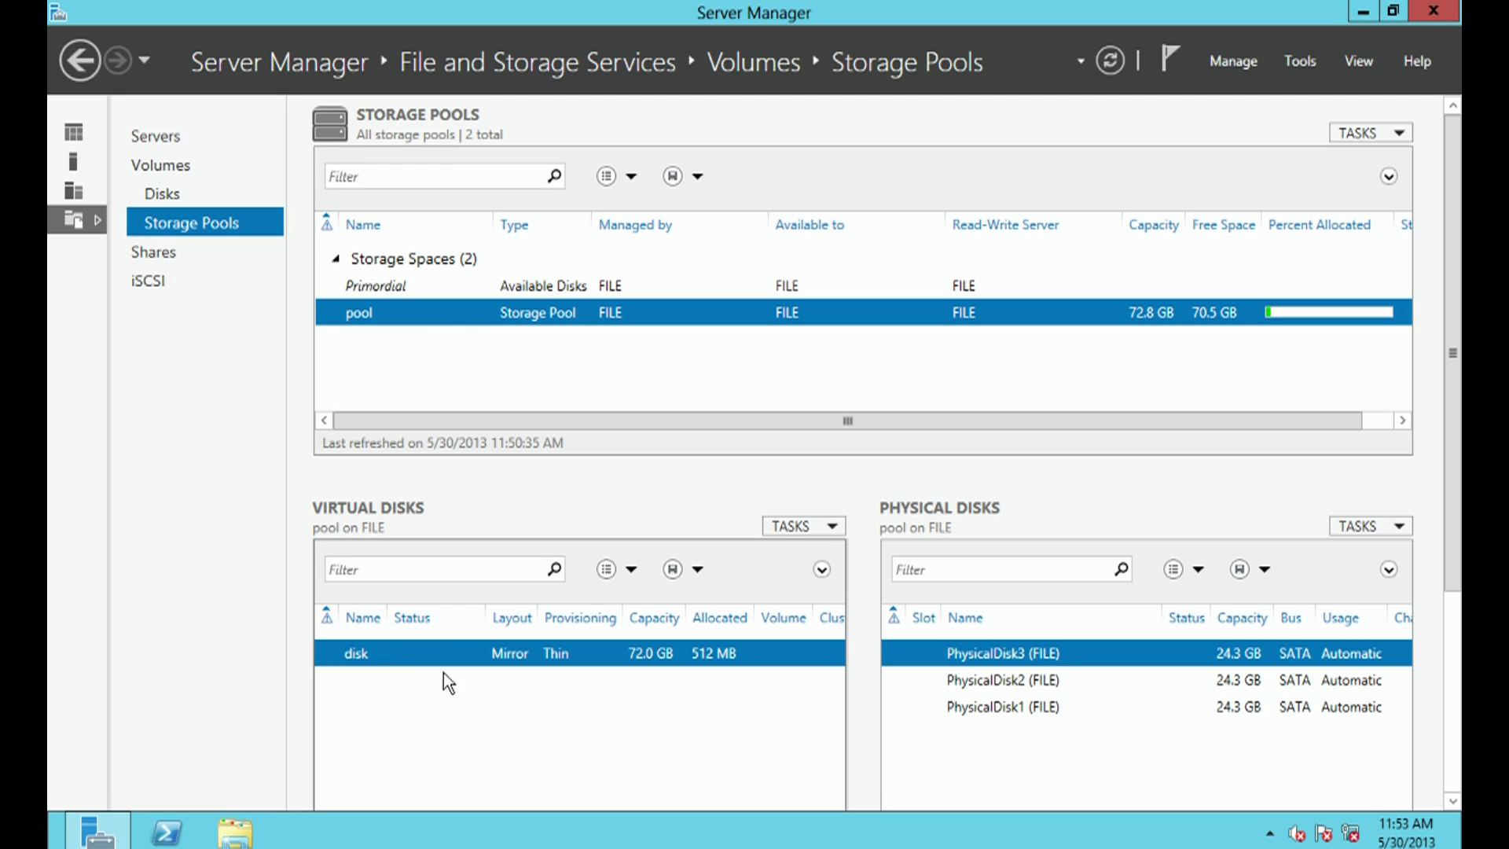
click(1300, 63)
click(1284, 117)
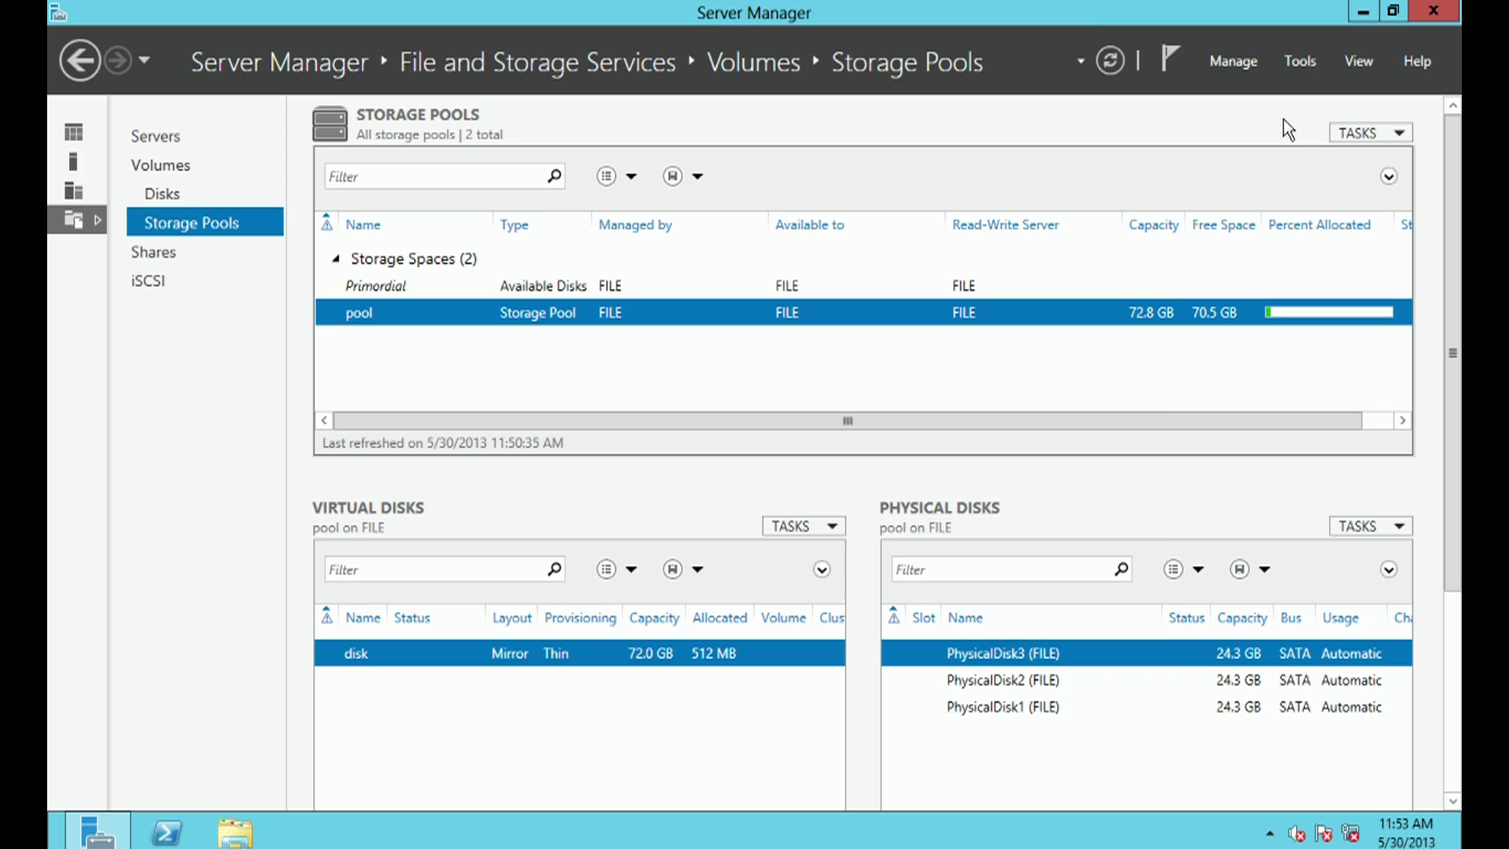
click(192, 321)
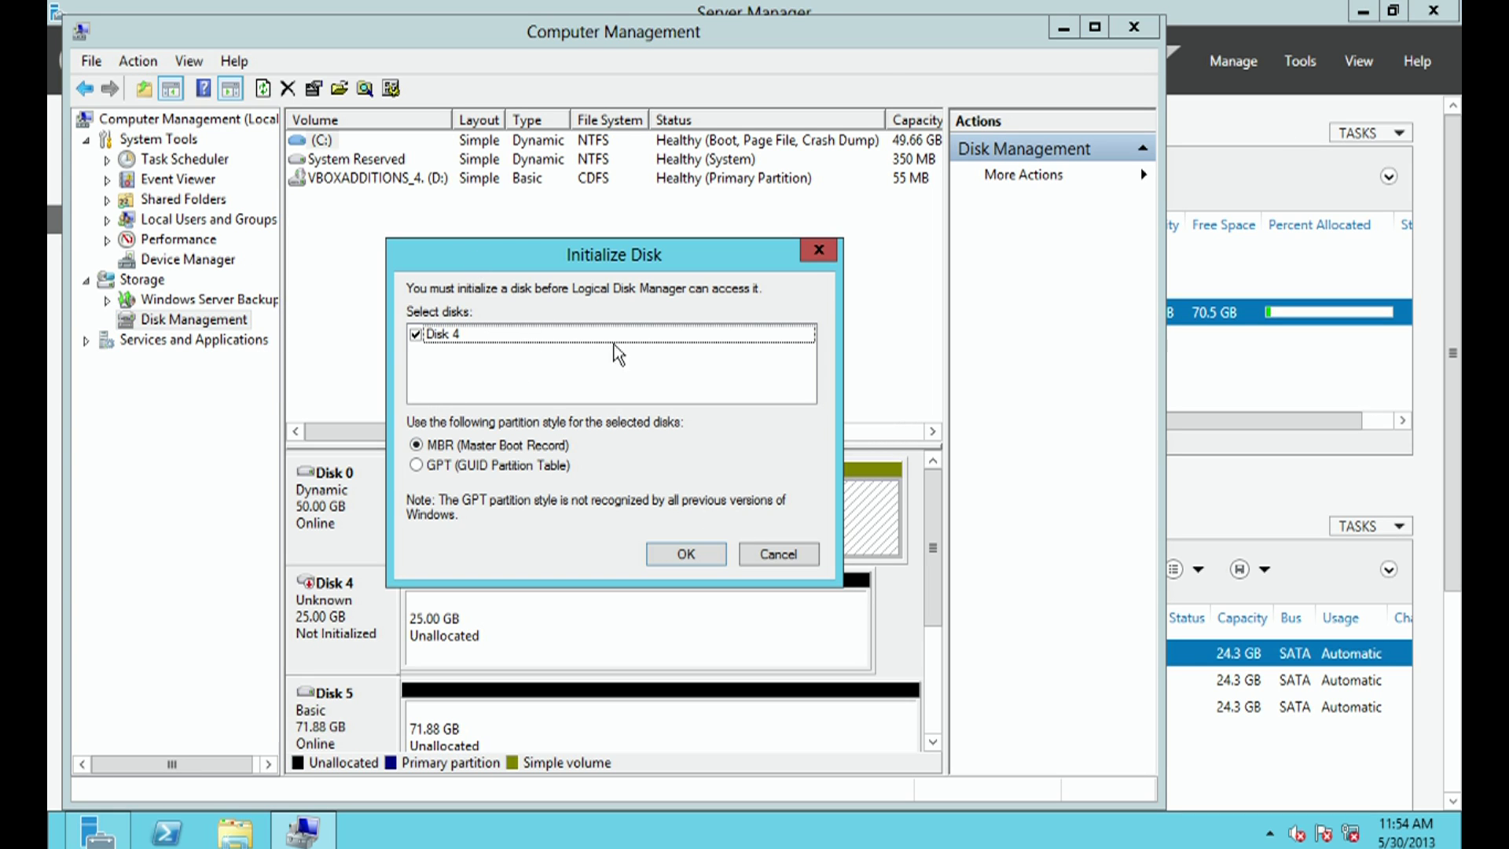
click(786, 559)
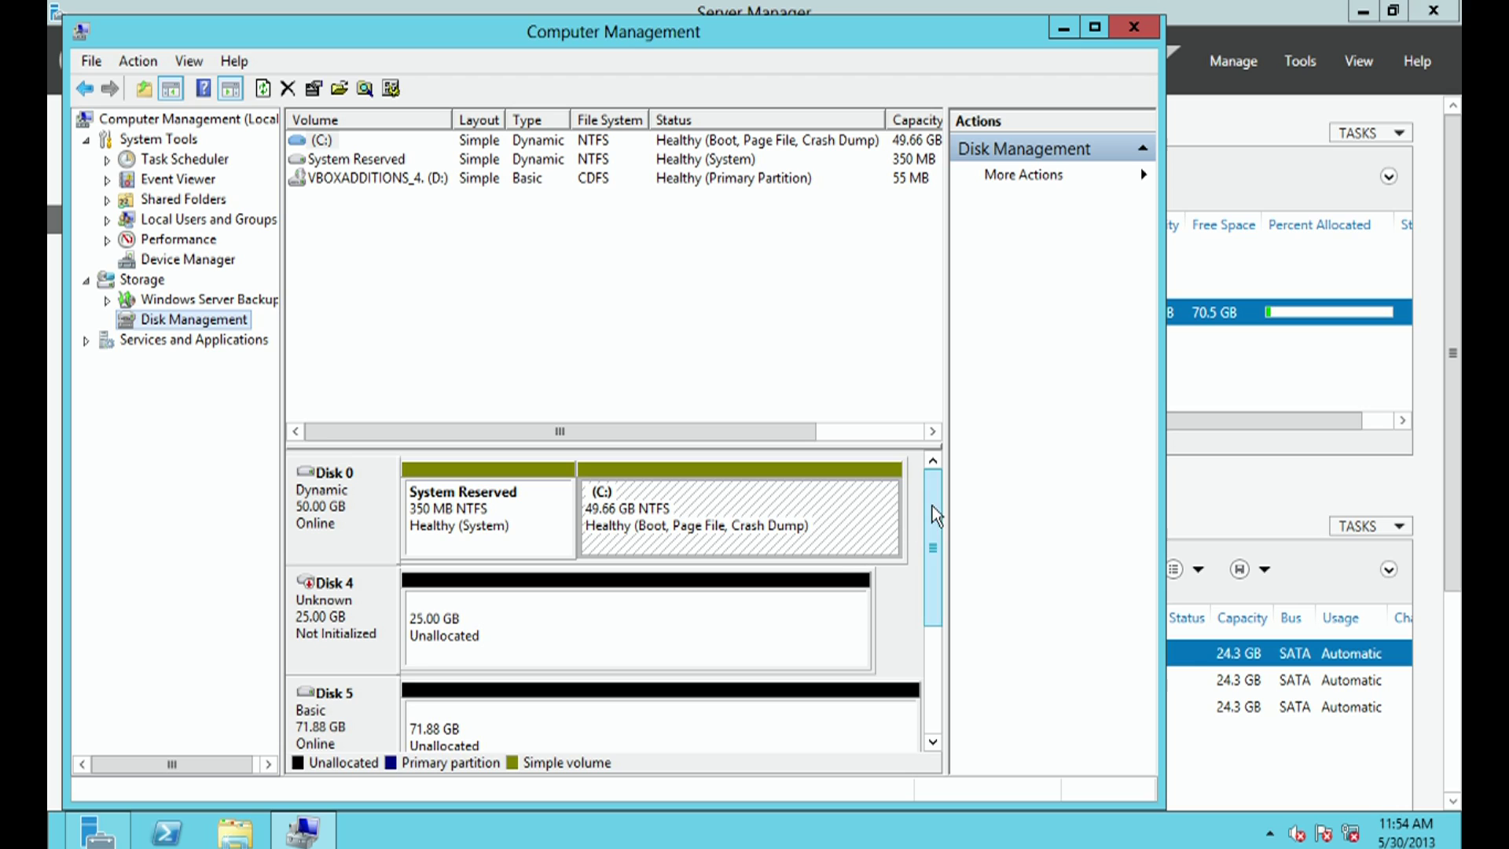
Examine the unallocated space on Disk 4 and Disk 5 in Disk Management and compare them with Disk 0.
scroll(935, 523, down, 2)
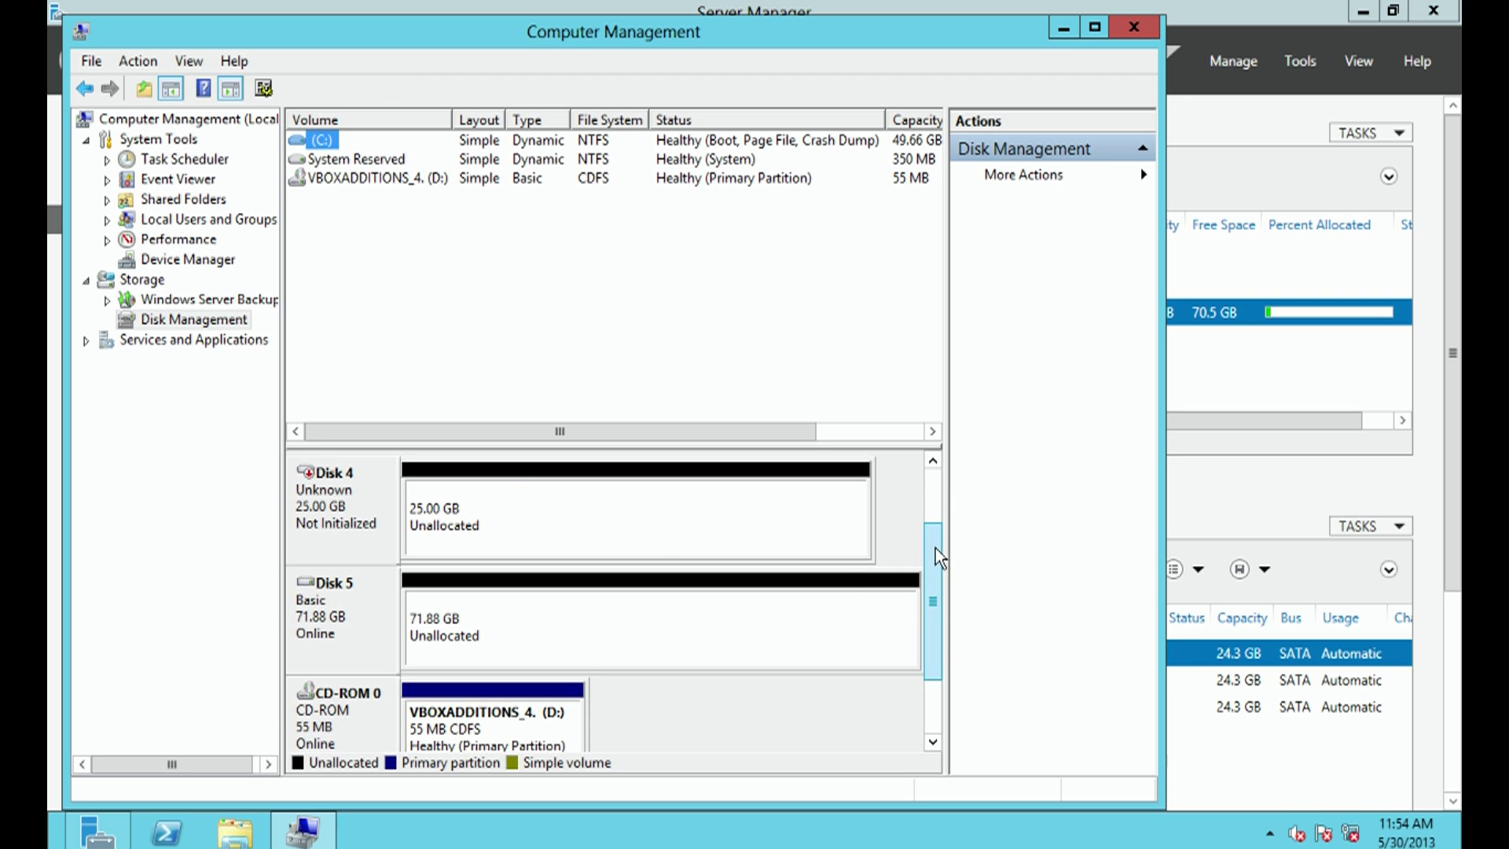
click(625, 547)
click(606, 630)
click(609, 545)
click(602, 608)
click(604, 531)
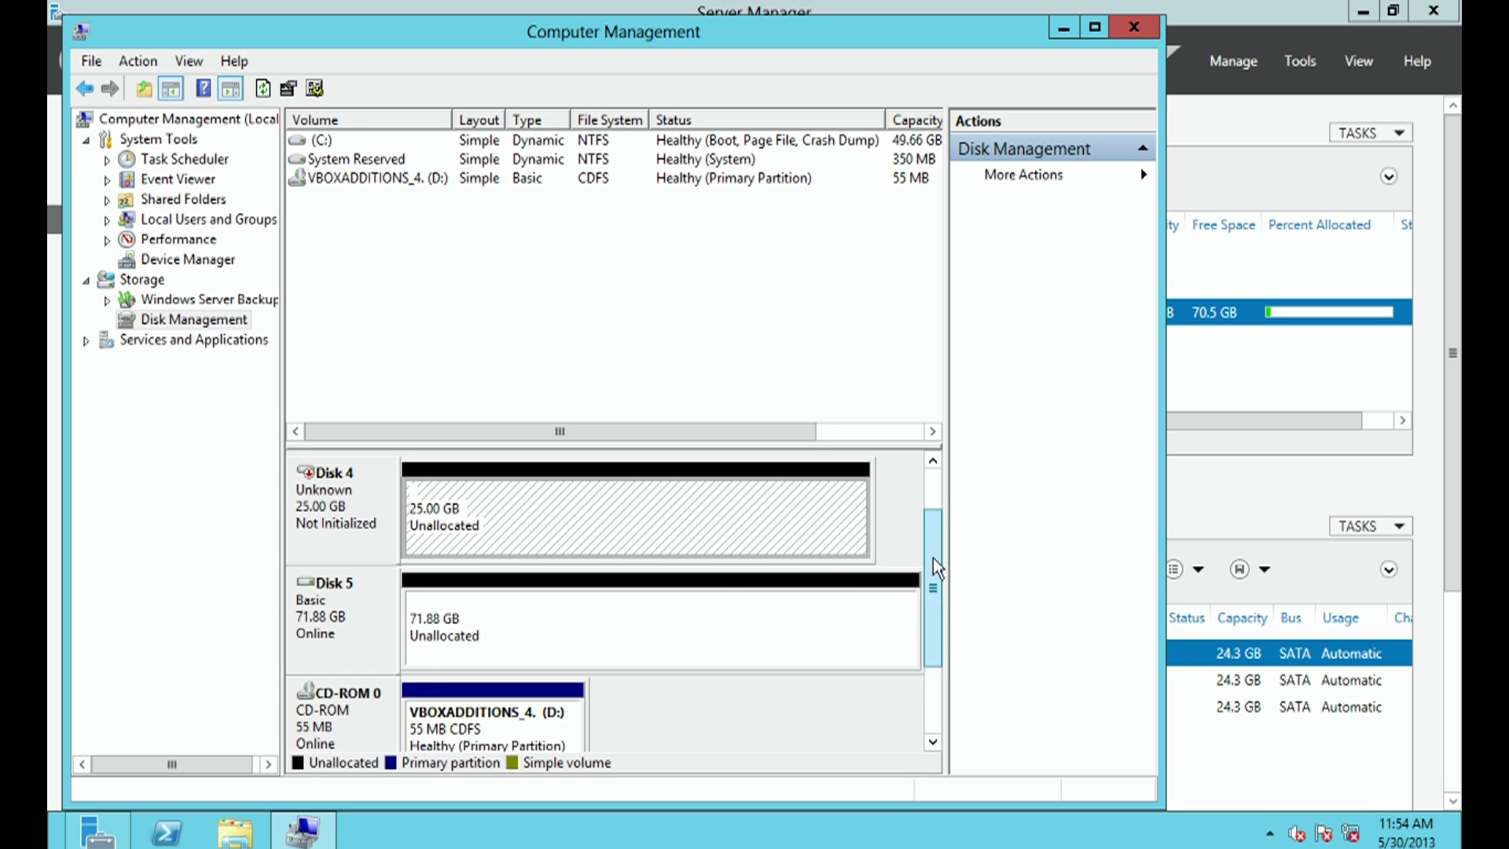
drag(932, 585, 919, 530)
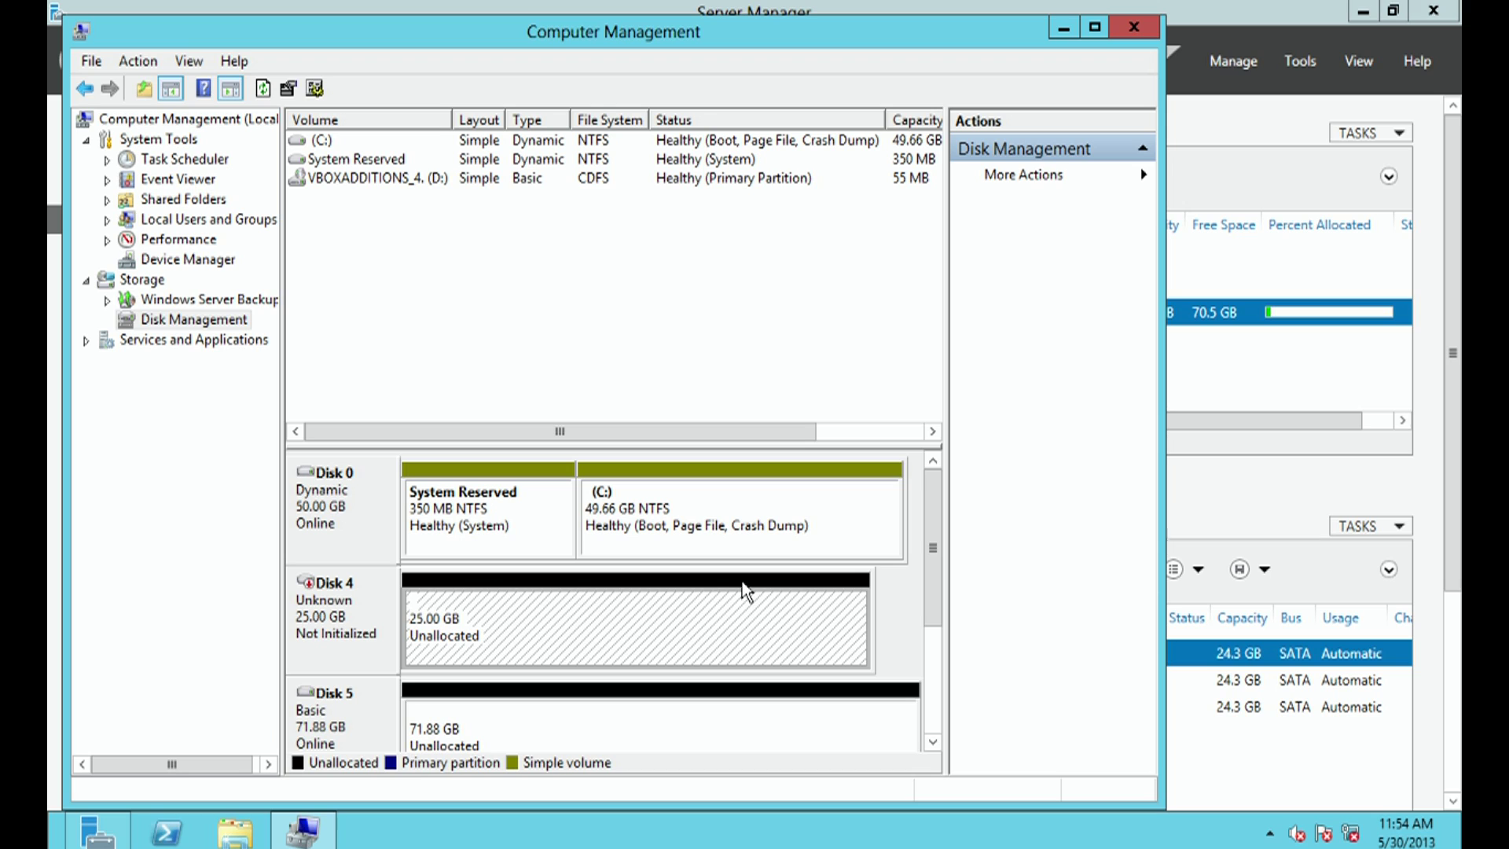
drag(937, 555, 934, 607)
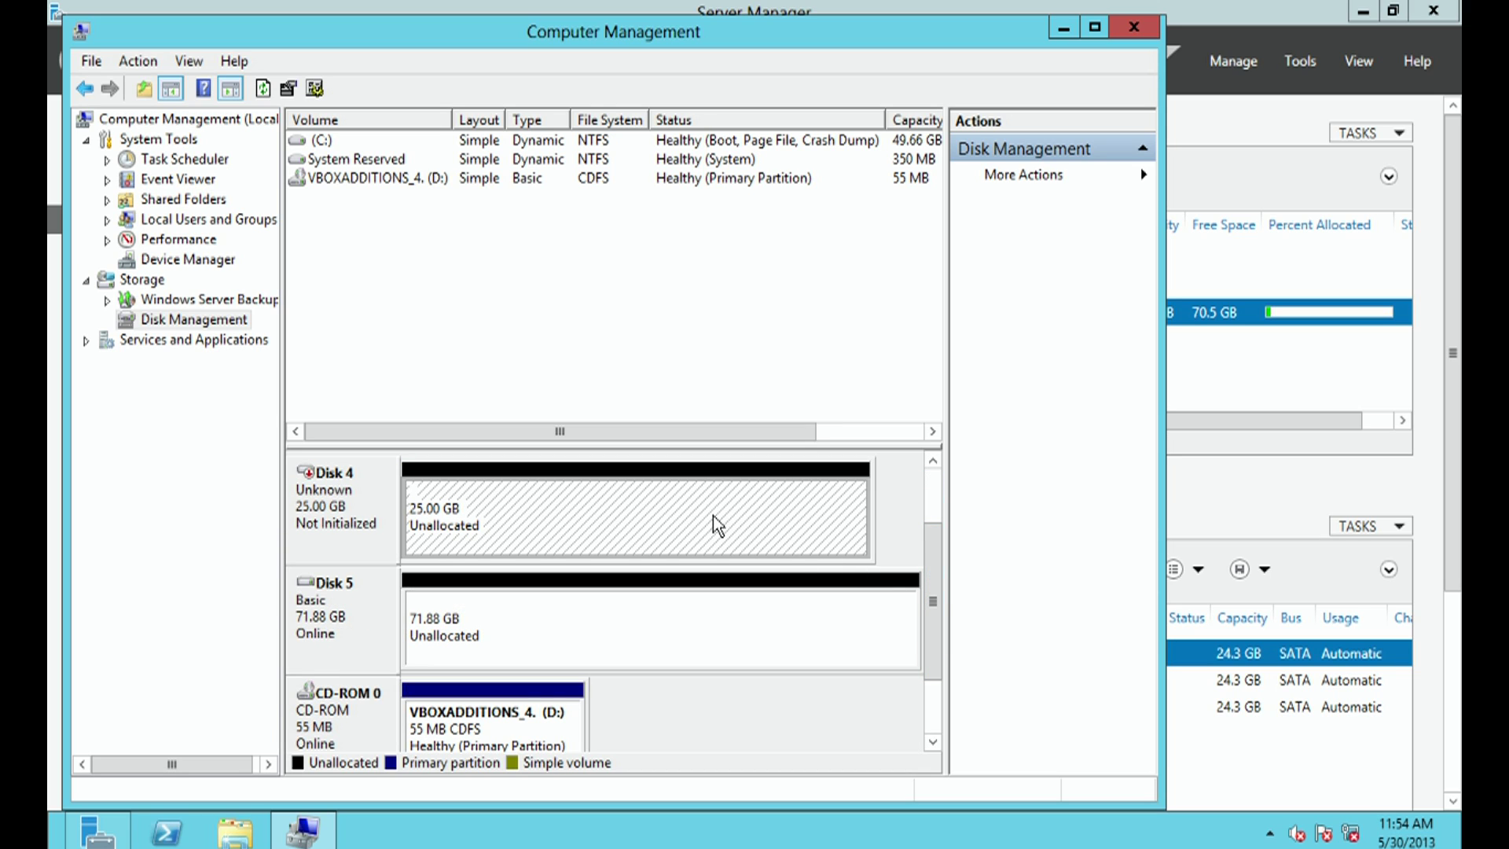
click(610, 605)
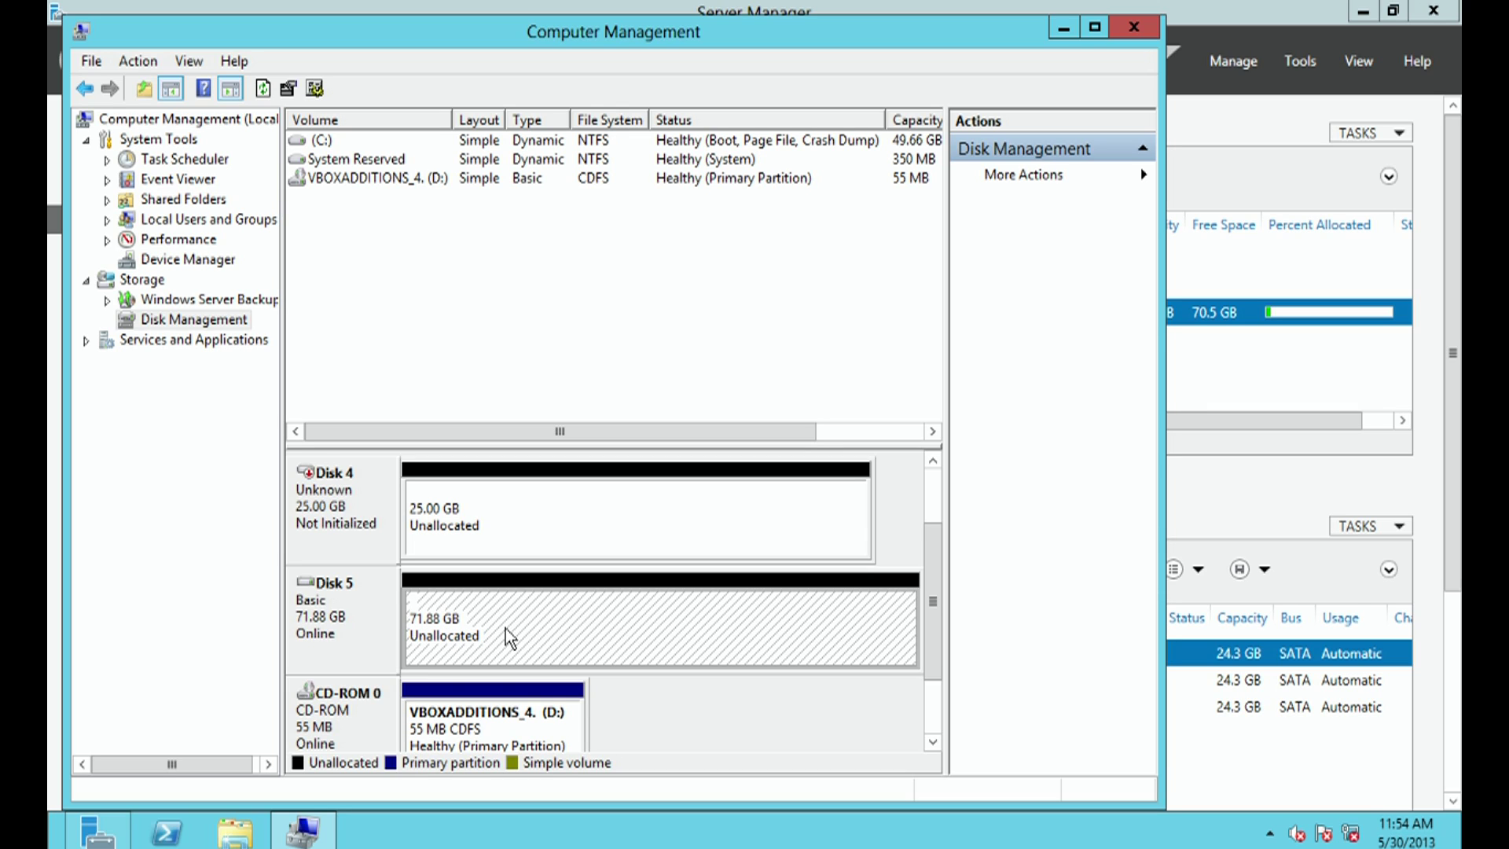
Check the computer's available drives in File Explorer, then close it and minimize Computer Management to return to Server Manager.
click(235, 832)
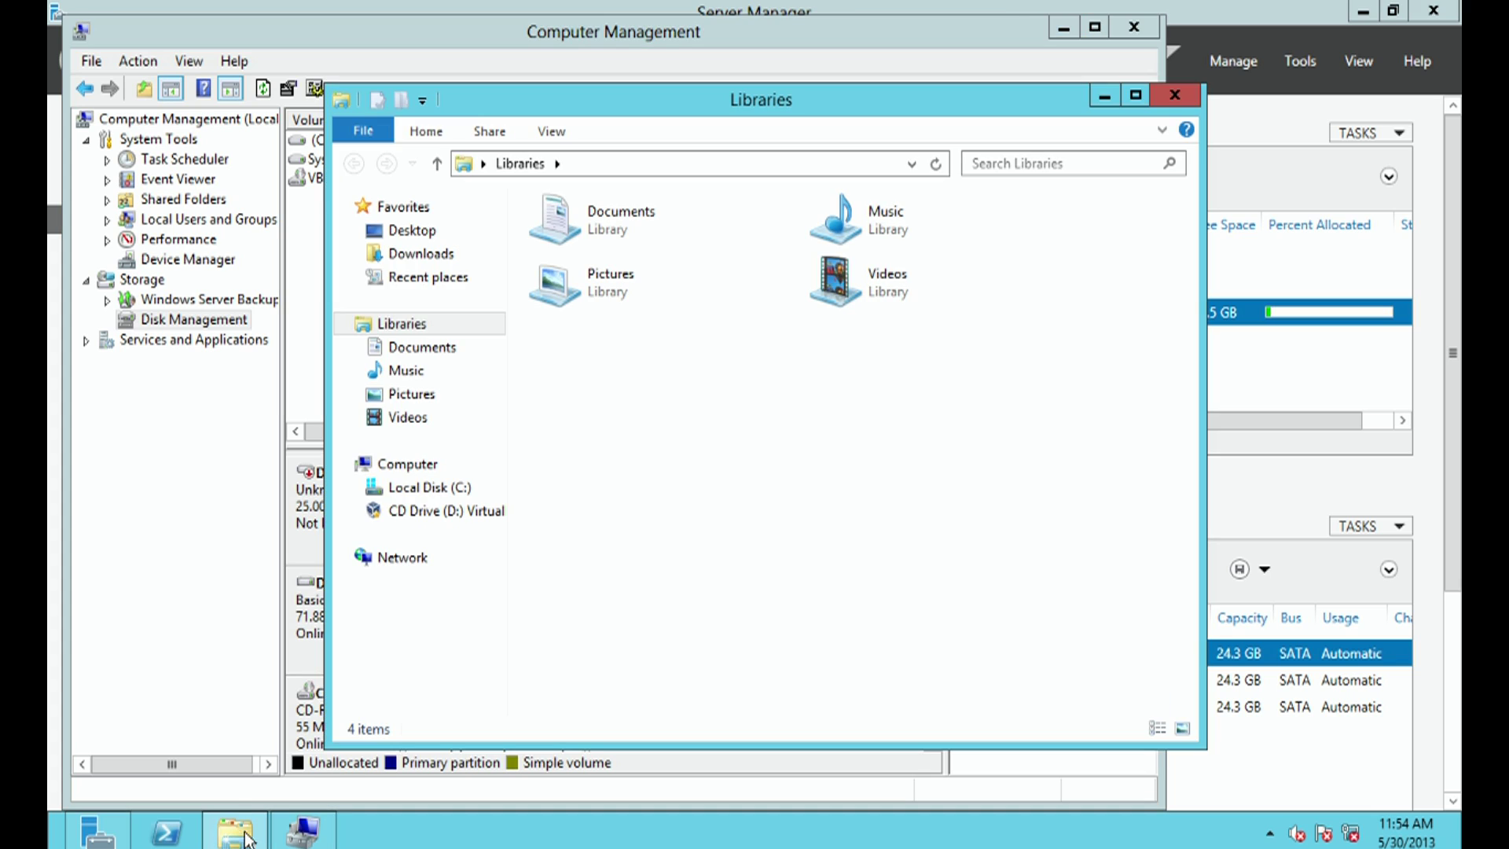
click(401, 465)
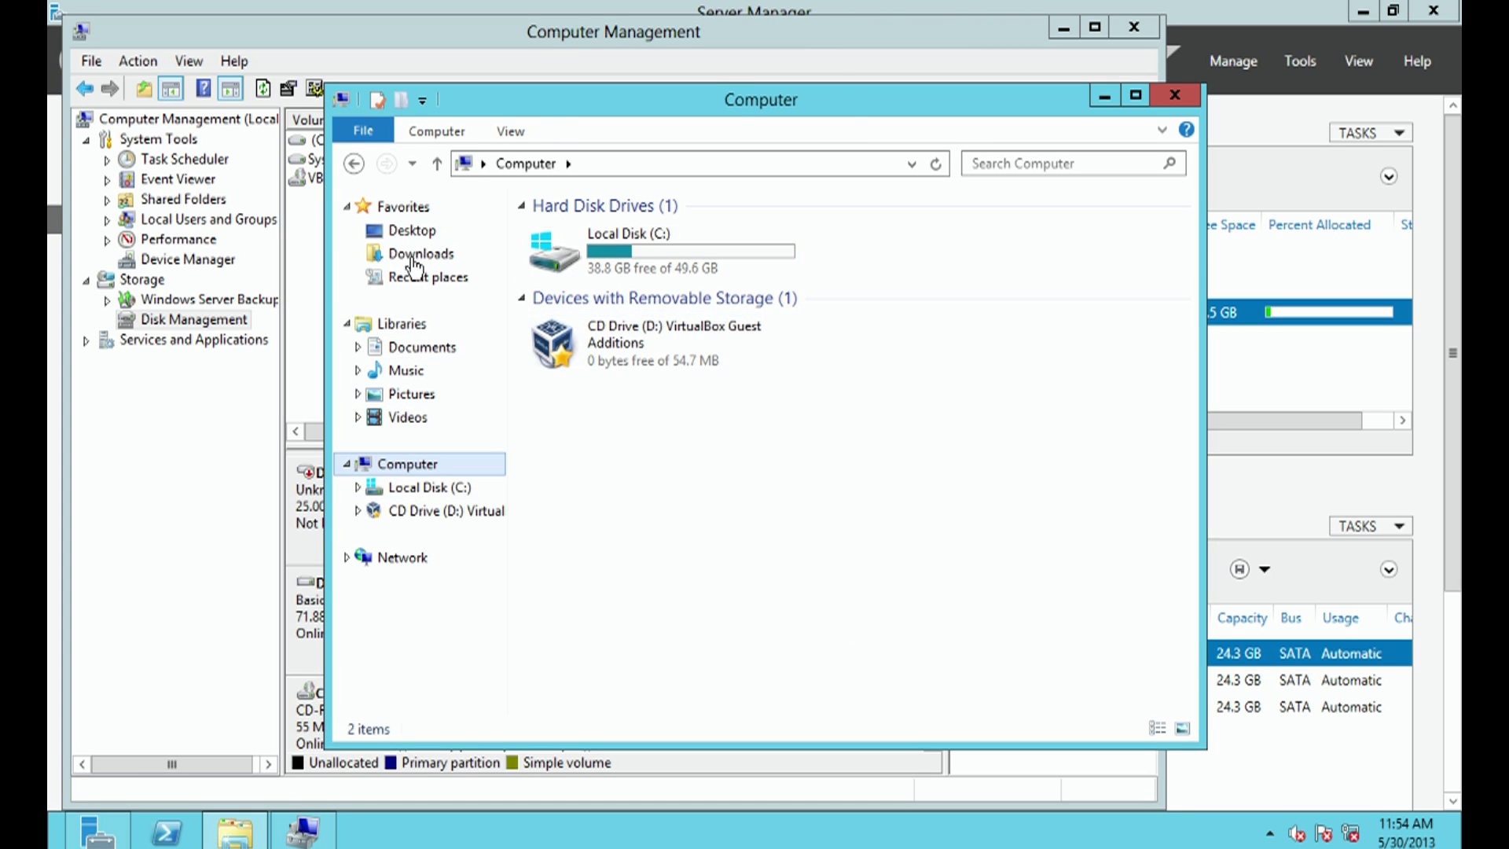
click(1170, 96)
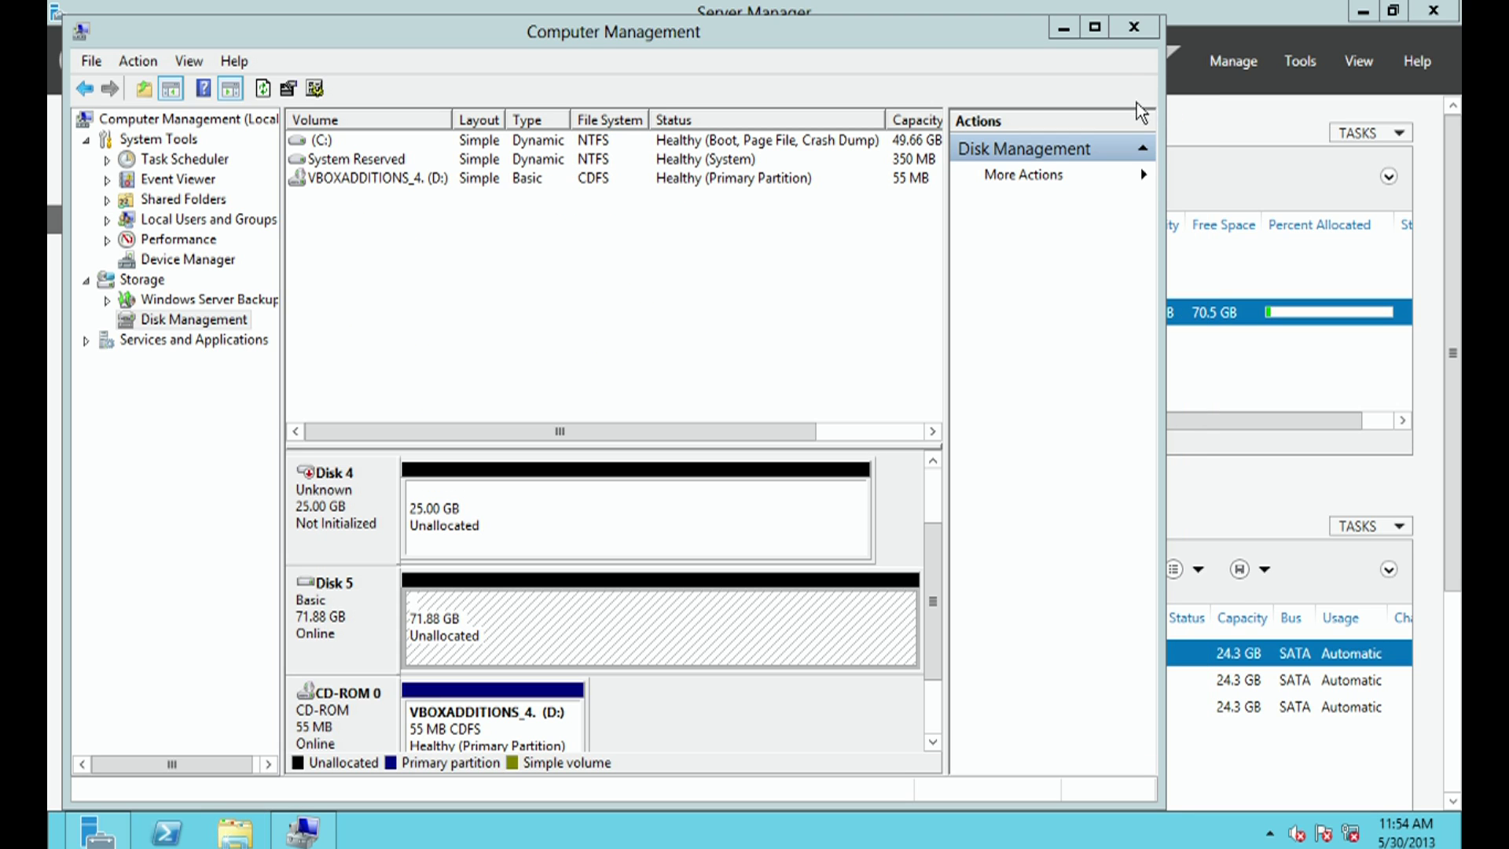
click(1064, 28)
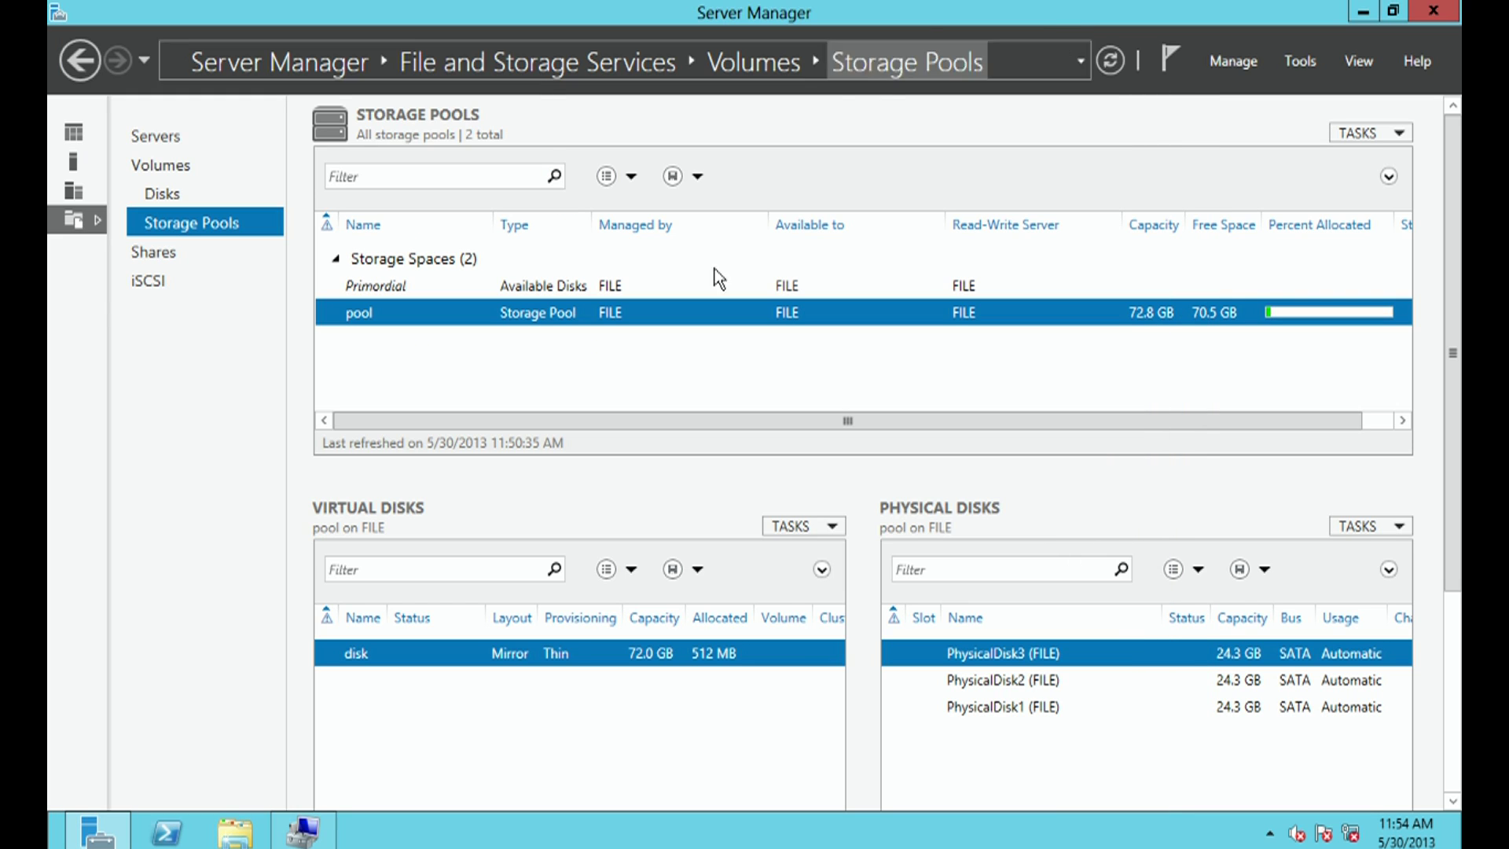
Start a new volume from the virtual disk named disk and select Disk 5 on the server FILE as its location.
right_click(462, 665)
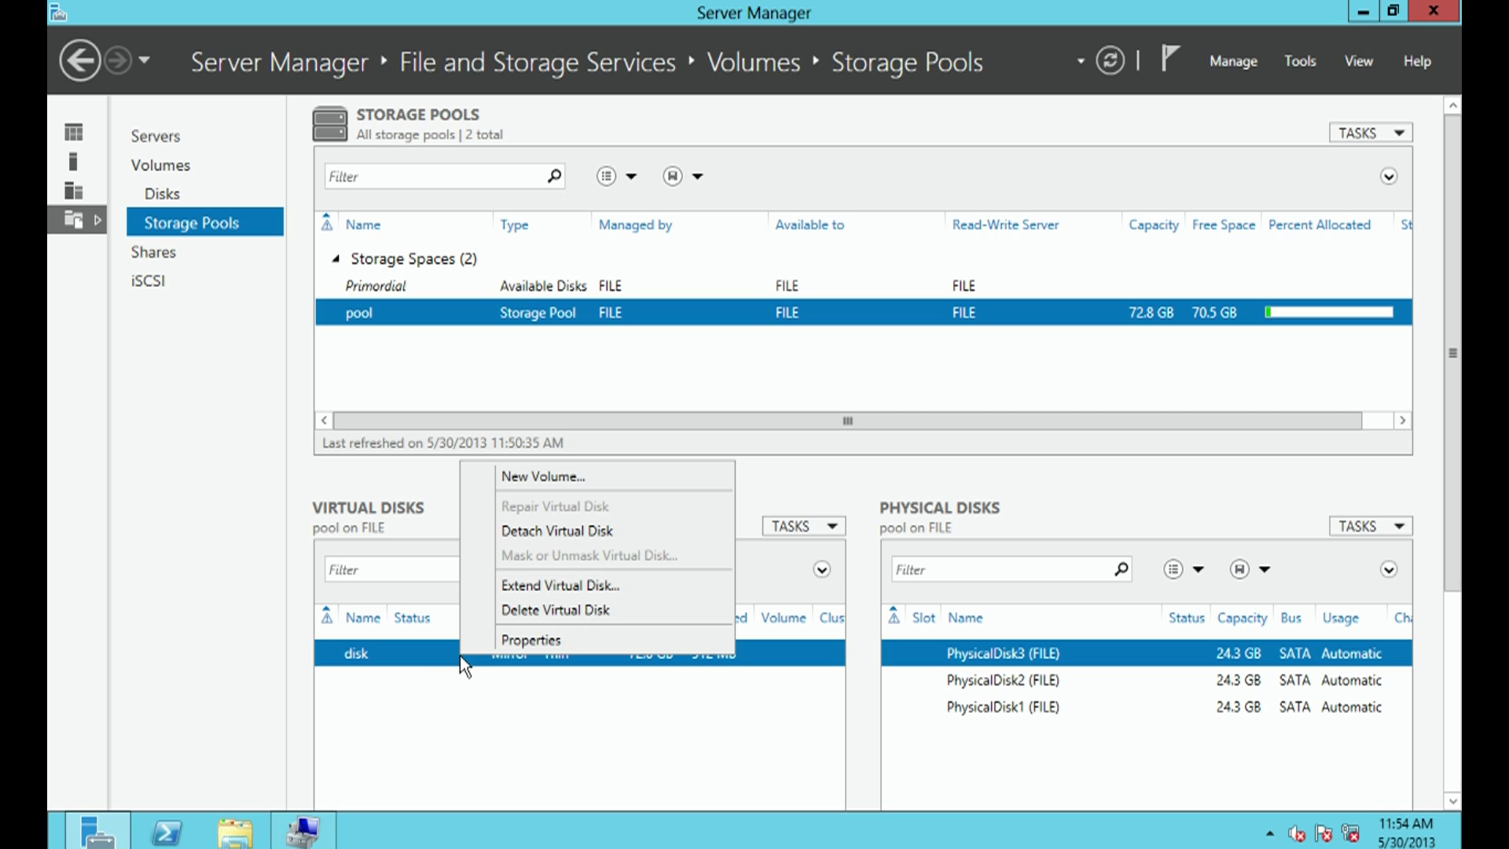
click(403, 655)
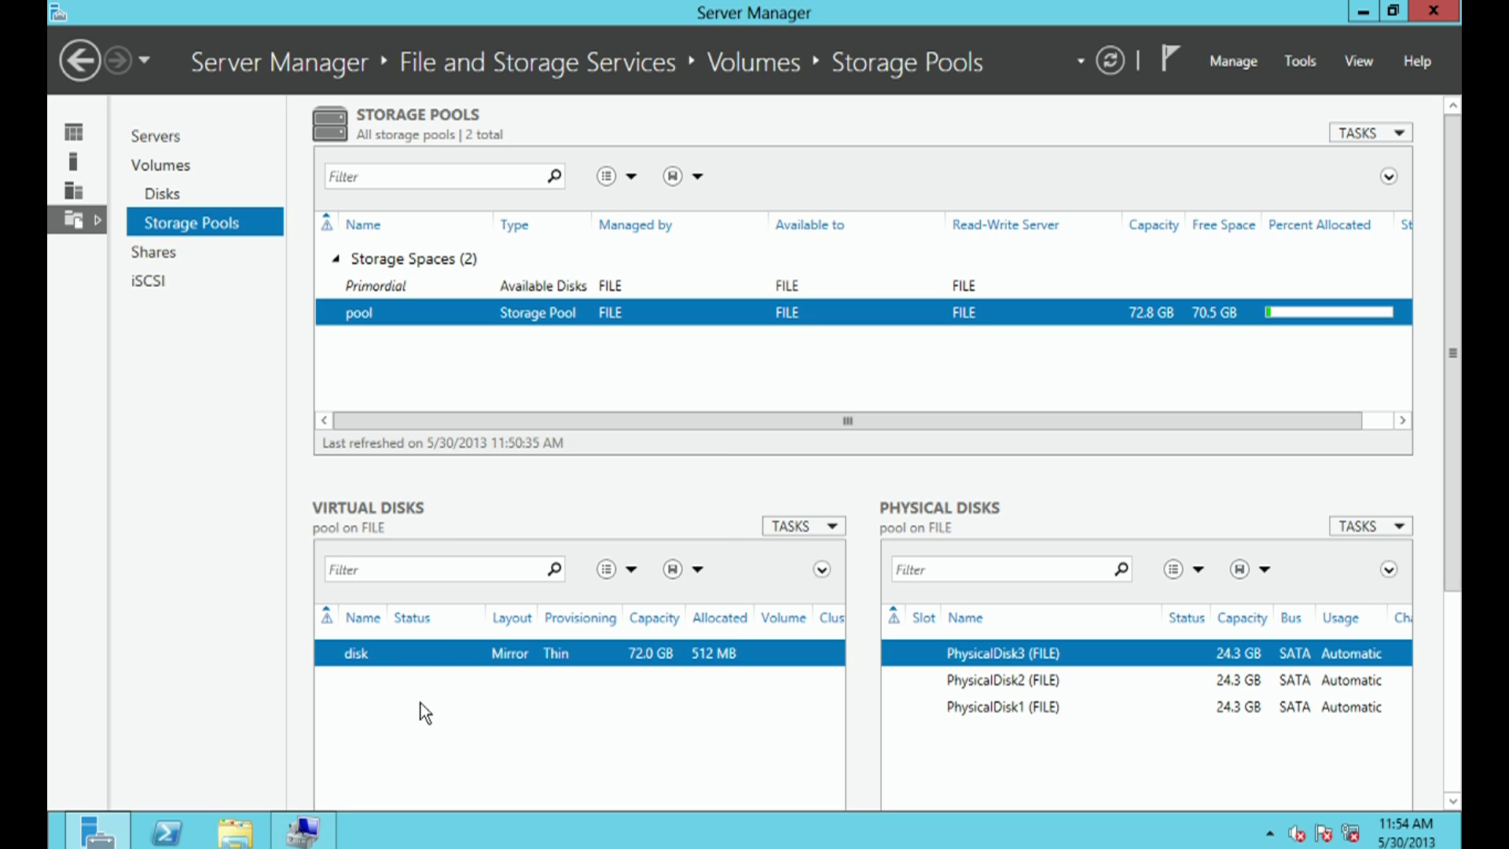
right_click(401, 664)
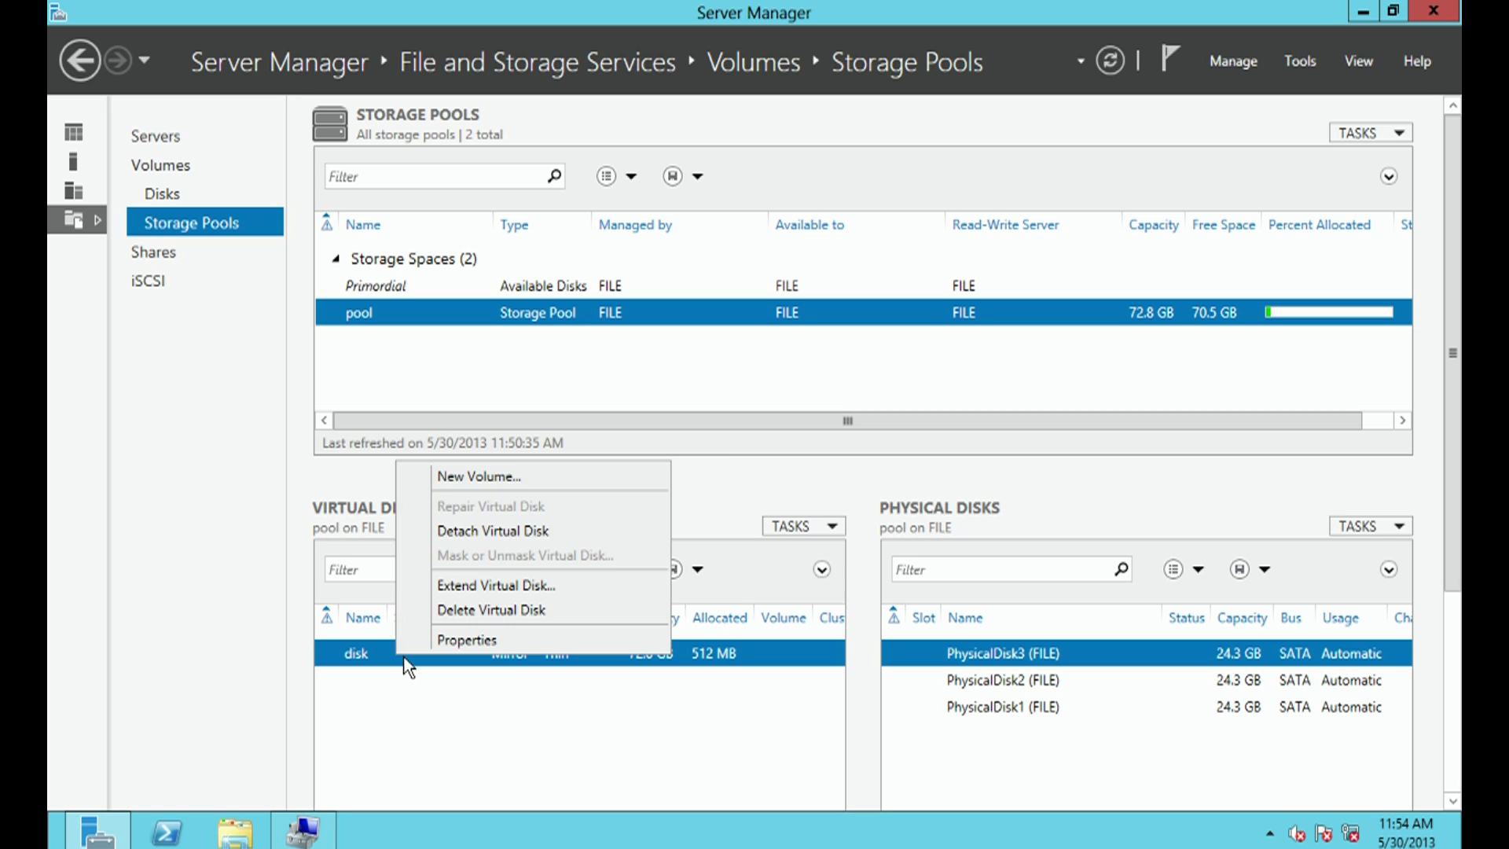
click(503, 483)
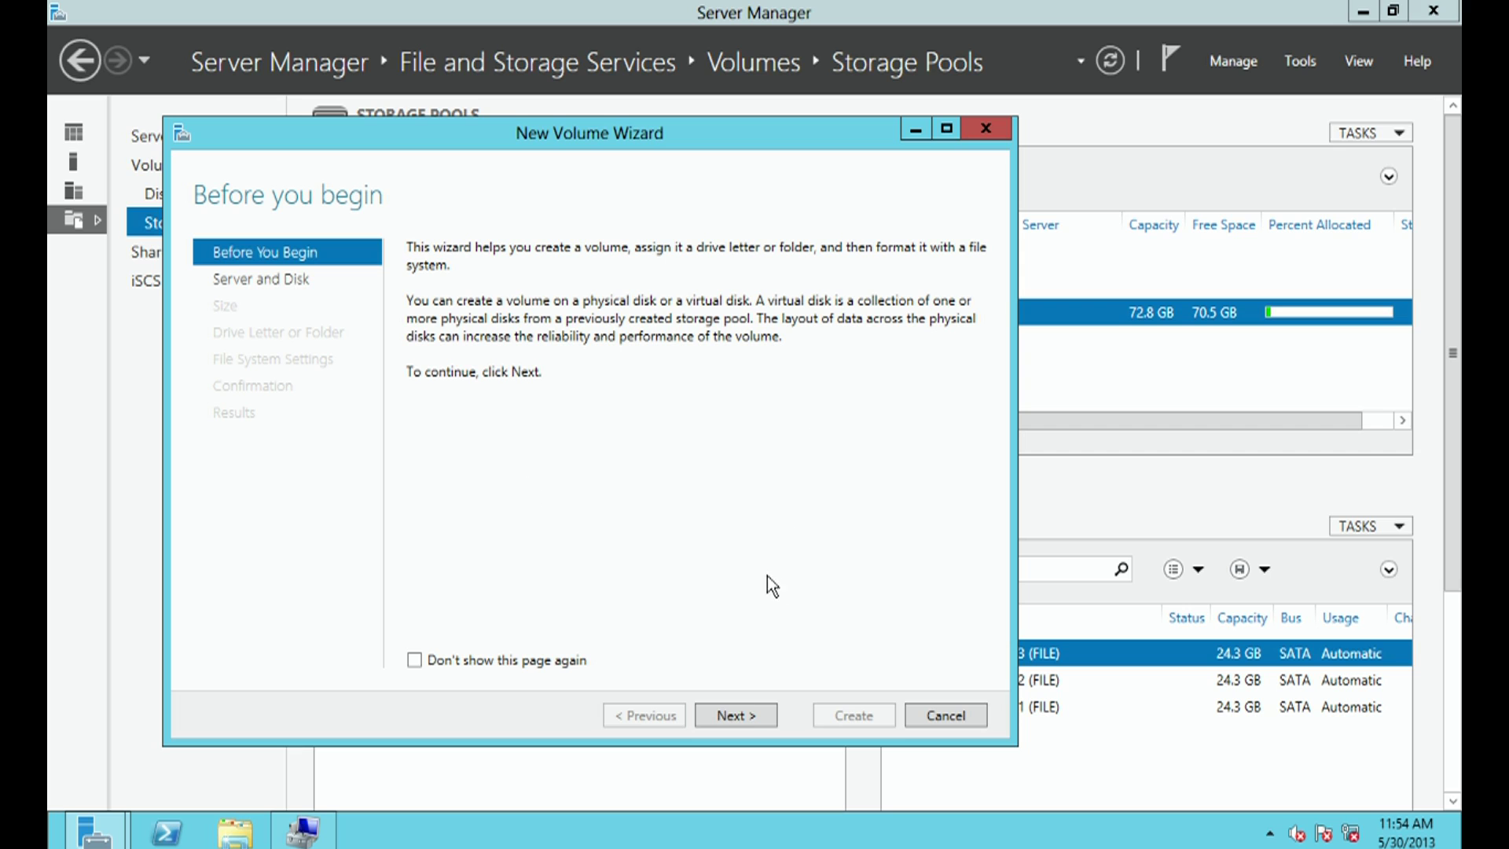
click(734, 714)
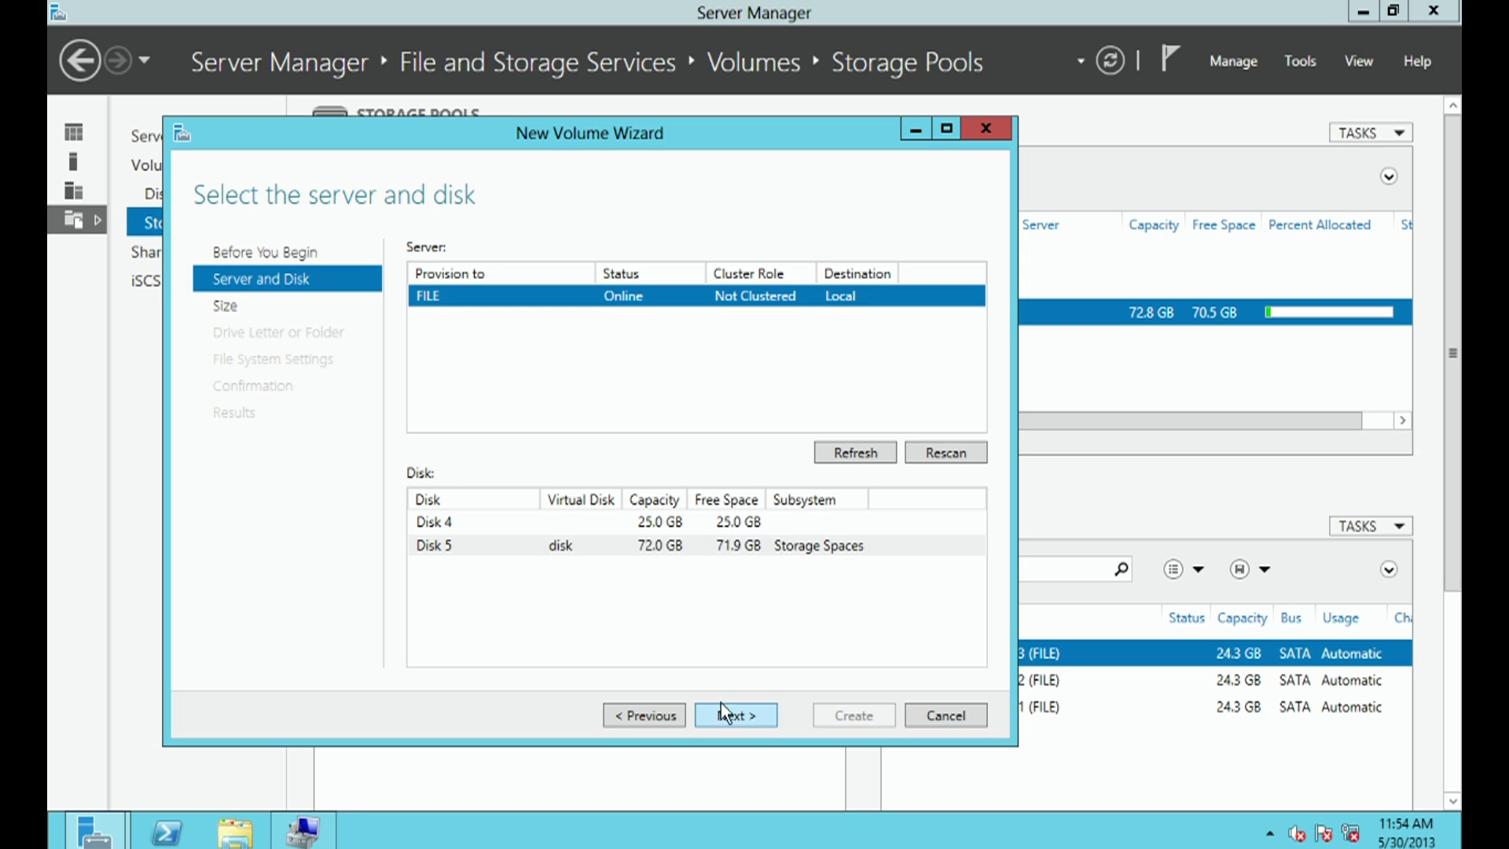
click(440, 550)
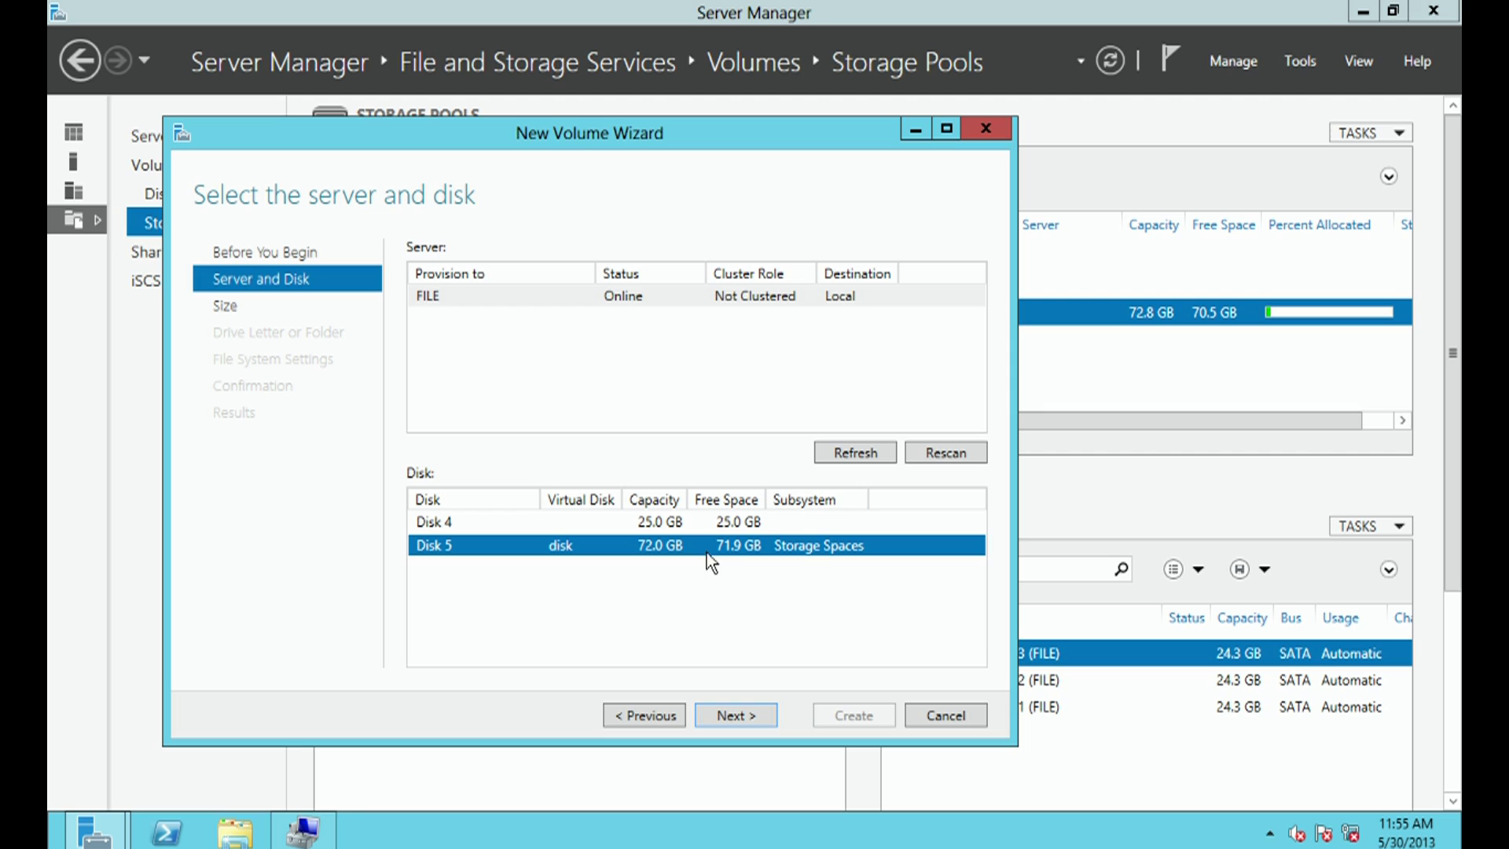
click(746, 715)
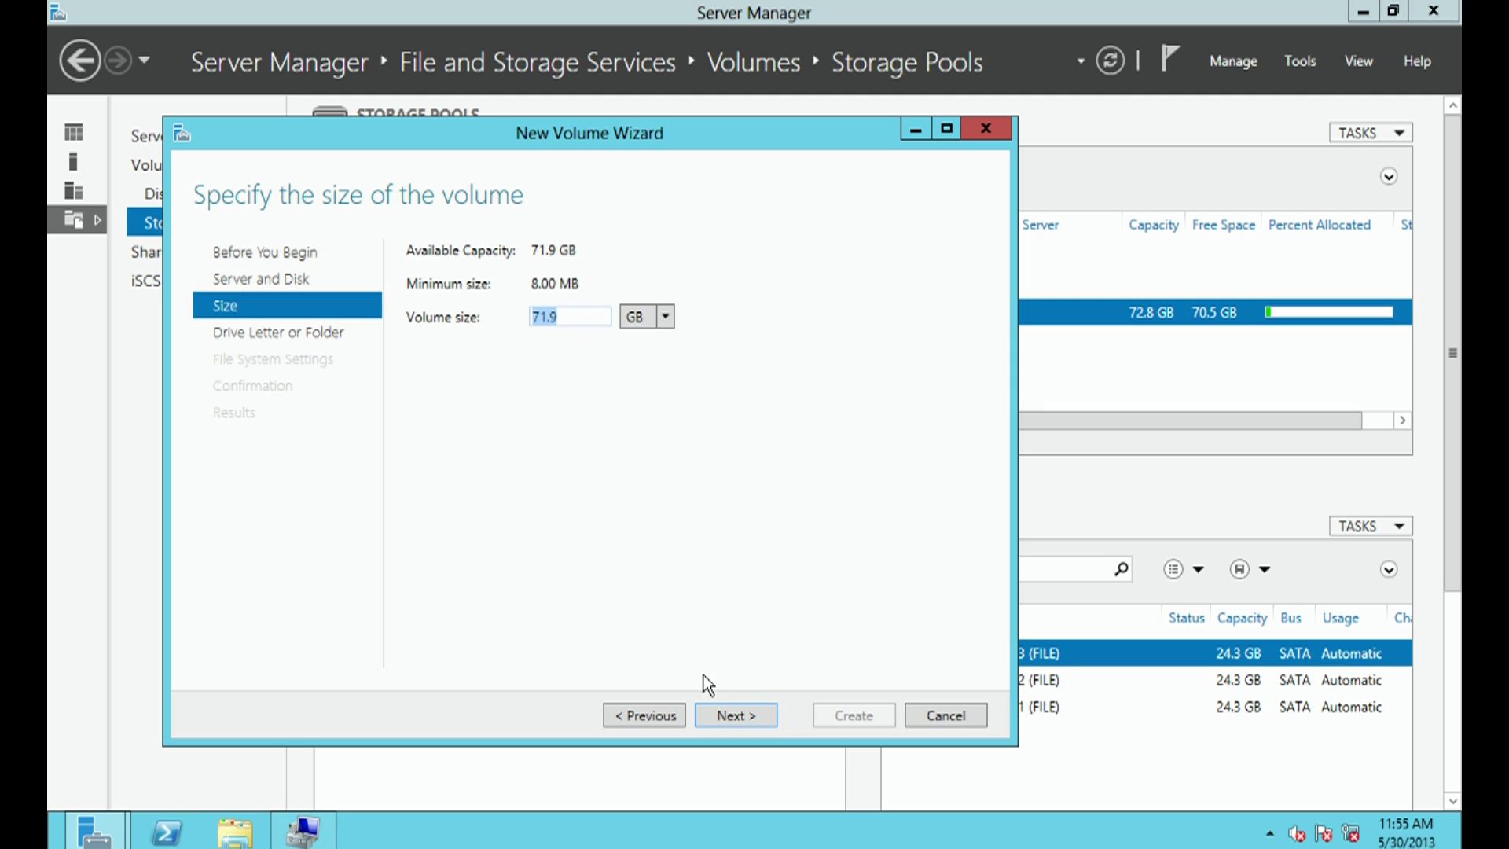
Create the volume with size 71.9 GB, drive letter E, NTFS, default allocation unit size and label New Volume, and close the wizard.
click(723, 714)
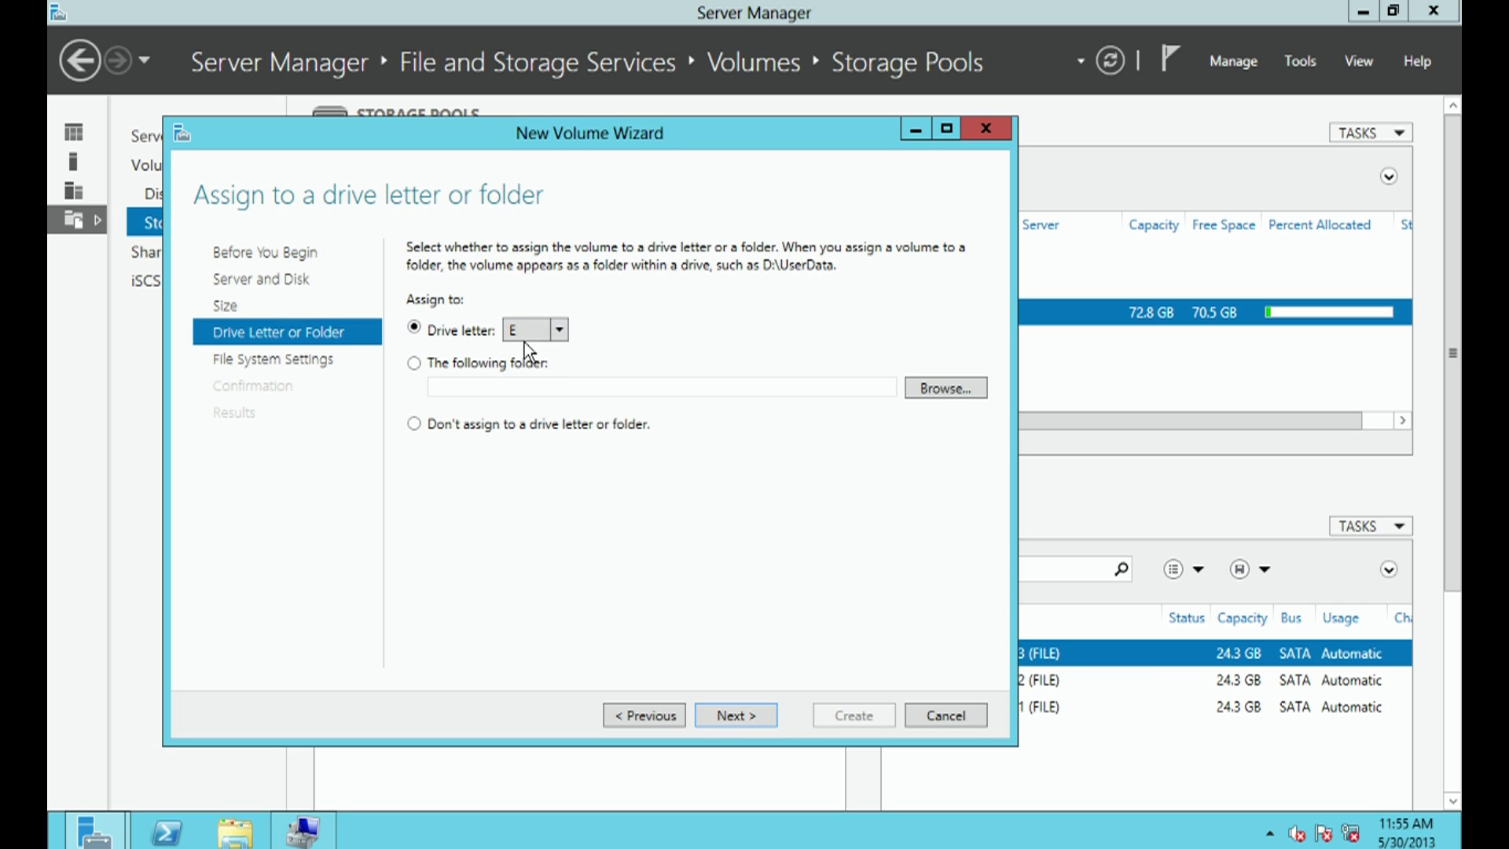
click(737, 717)
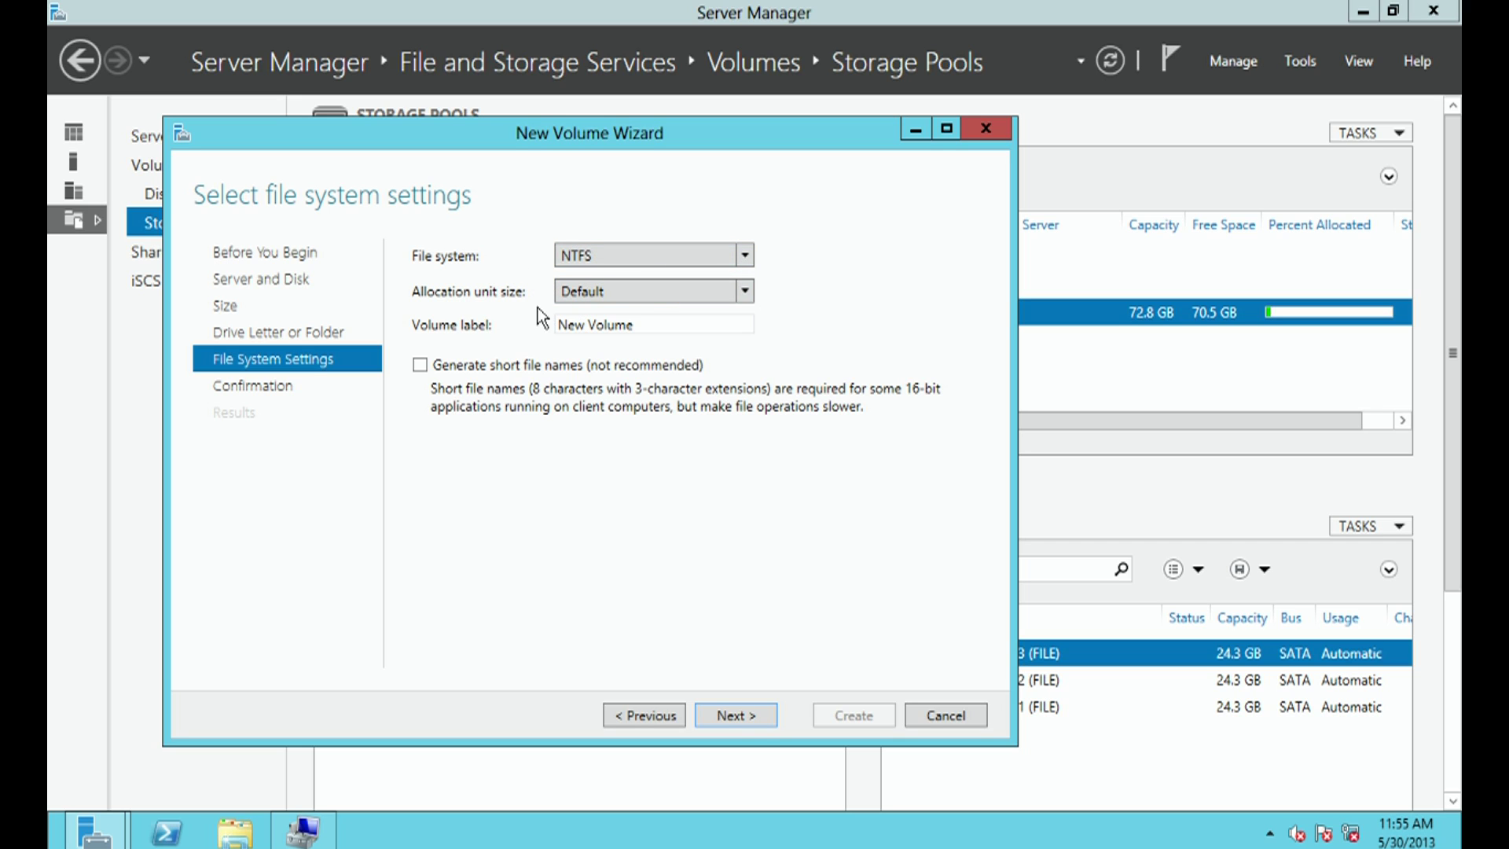
click(730, 713)
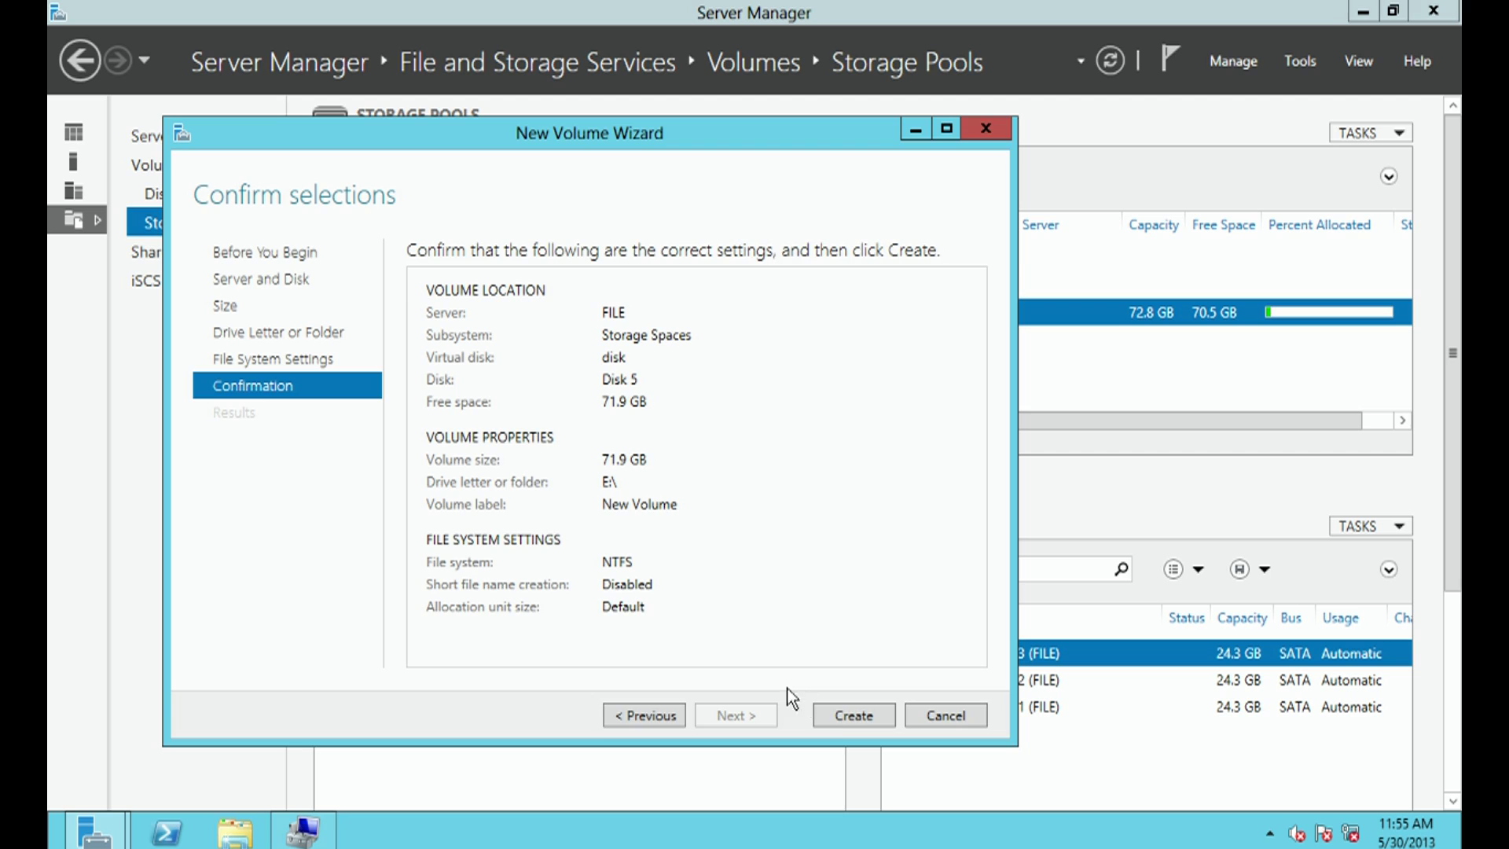
click(835, 714)
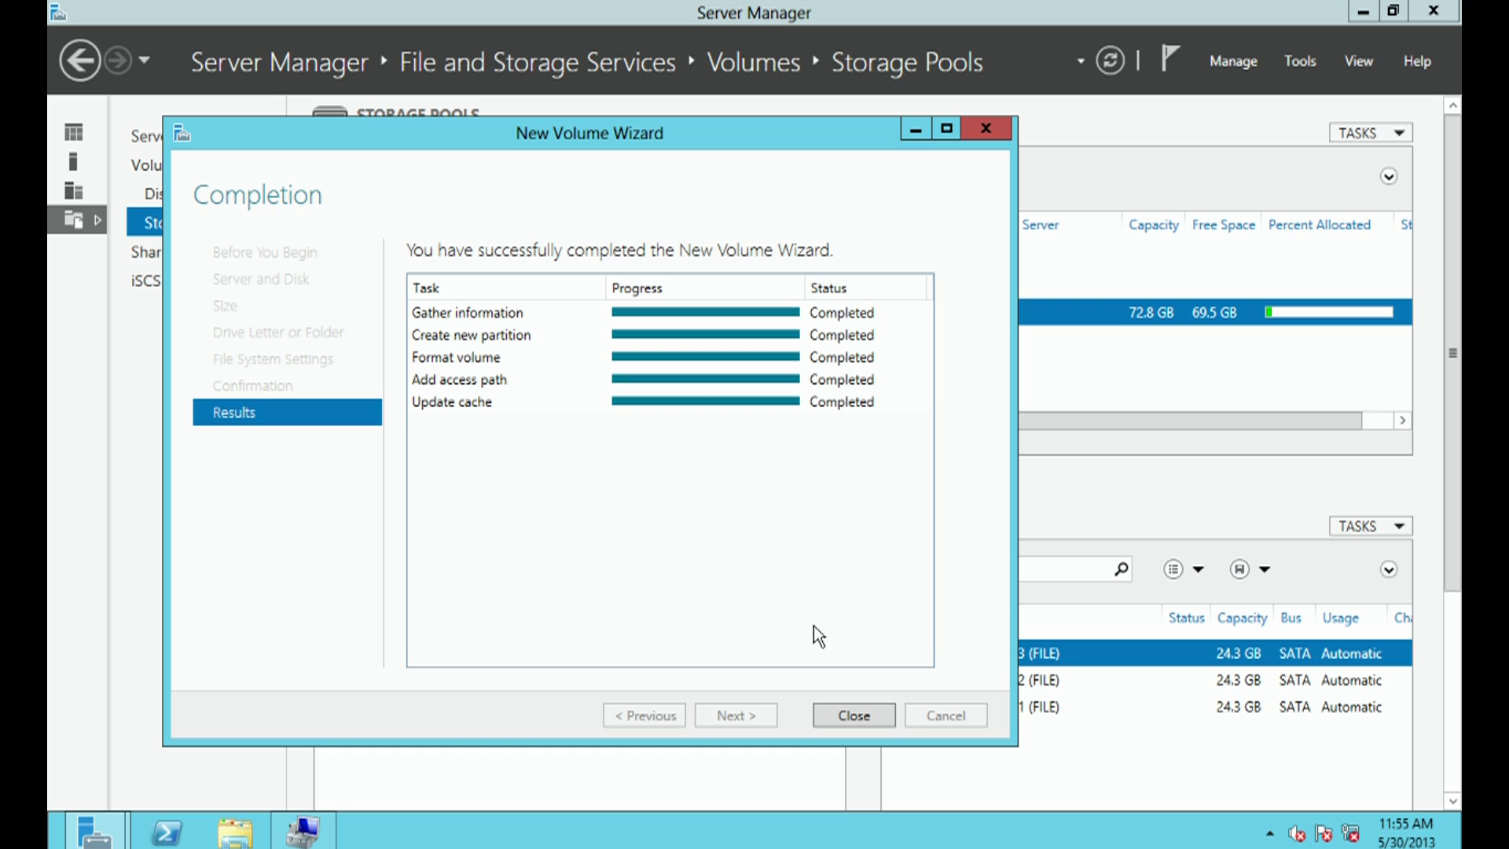
click(854, 717)
Open New Volume (E:) in File Explorer to inspect its contents, return to the drive overview and close the window.
click(258, 838)
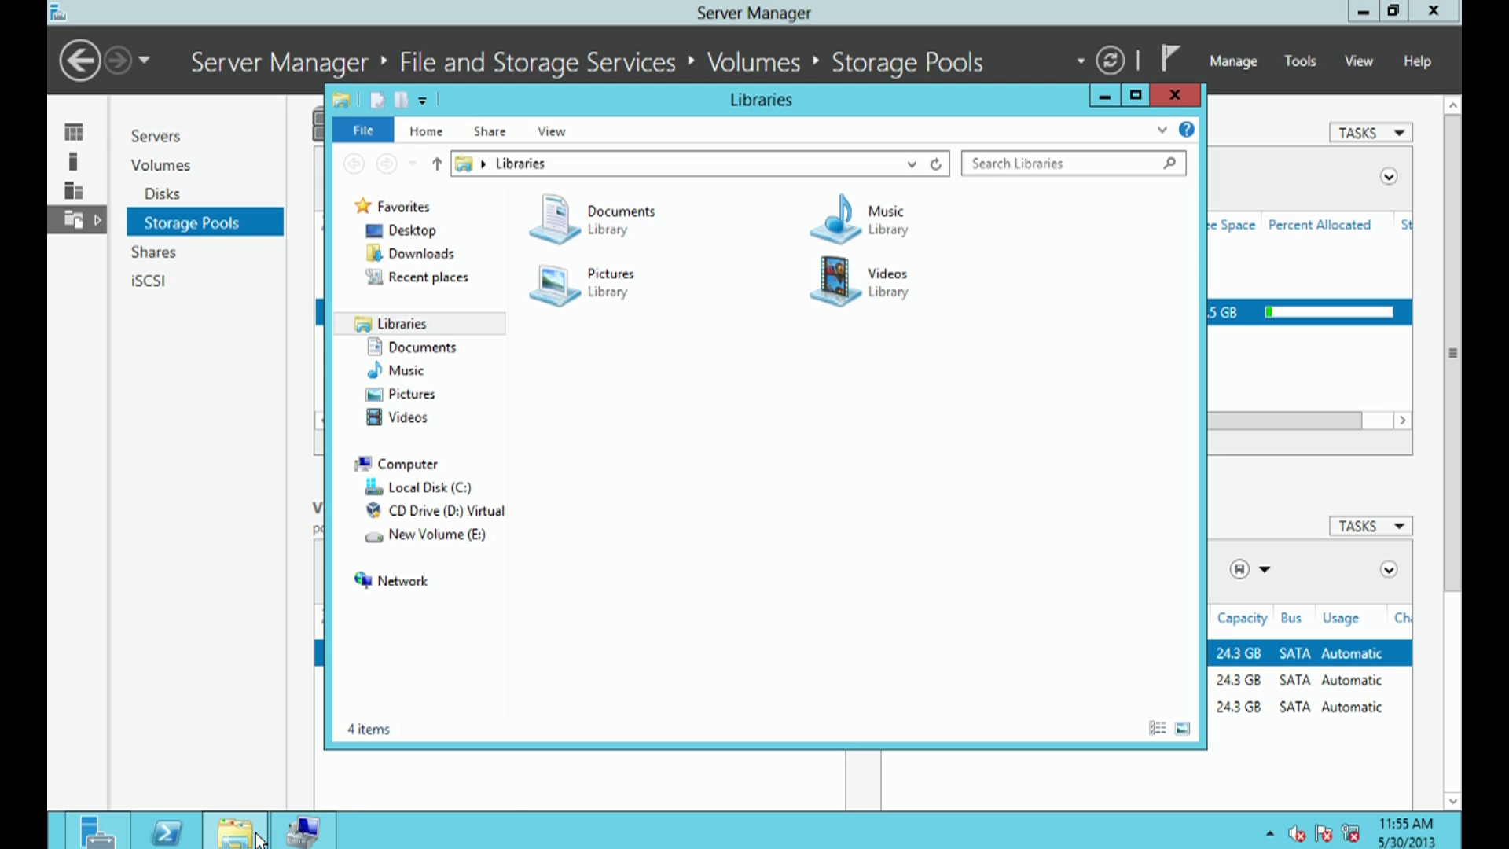
click(418, 468)
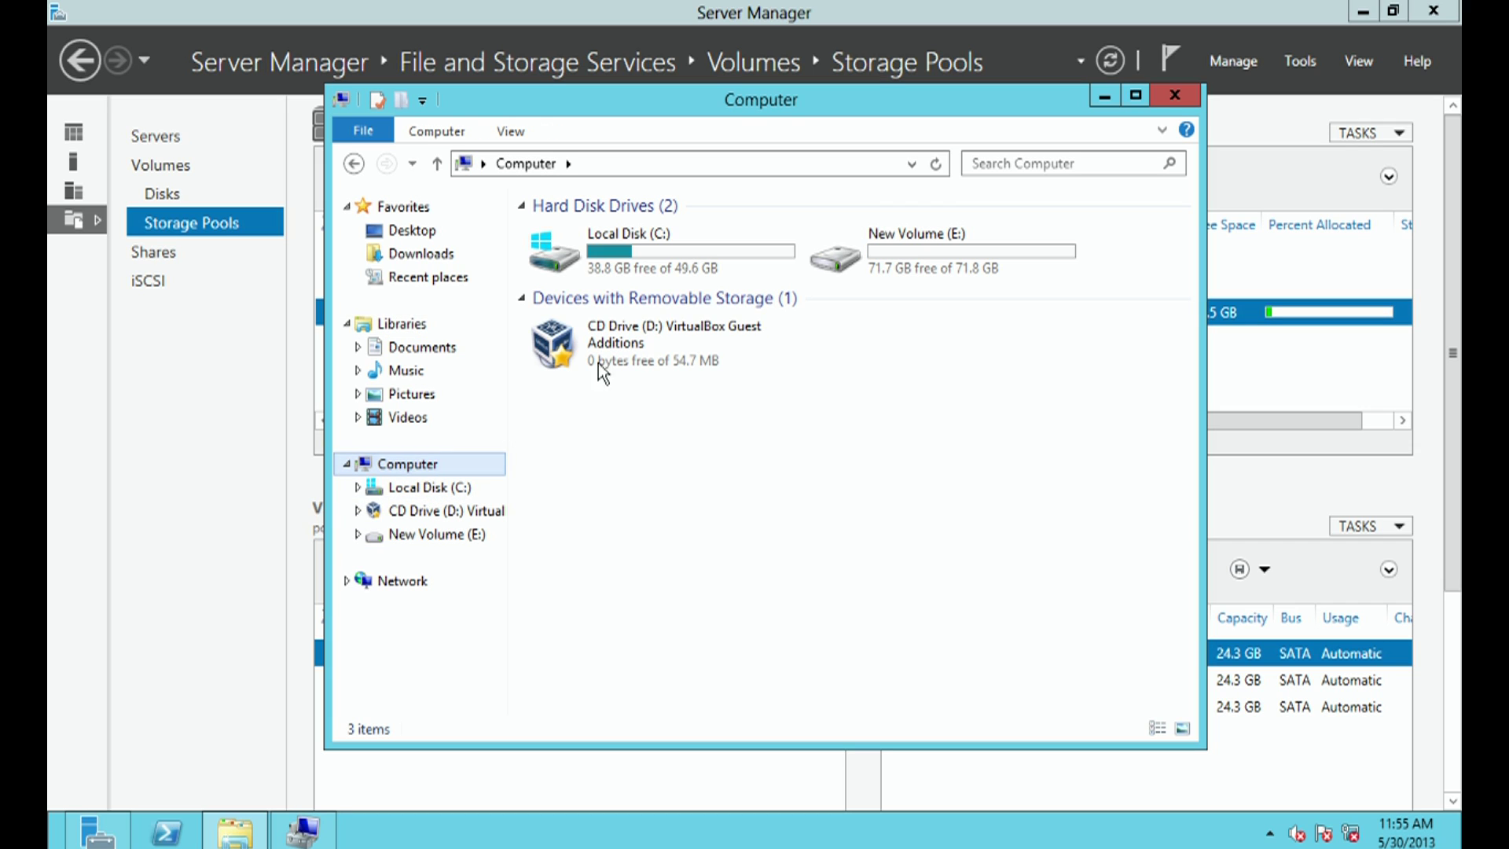
double_click(916, 246)
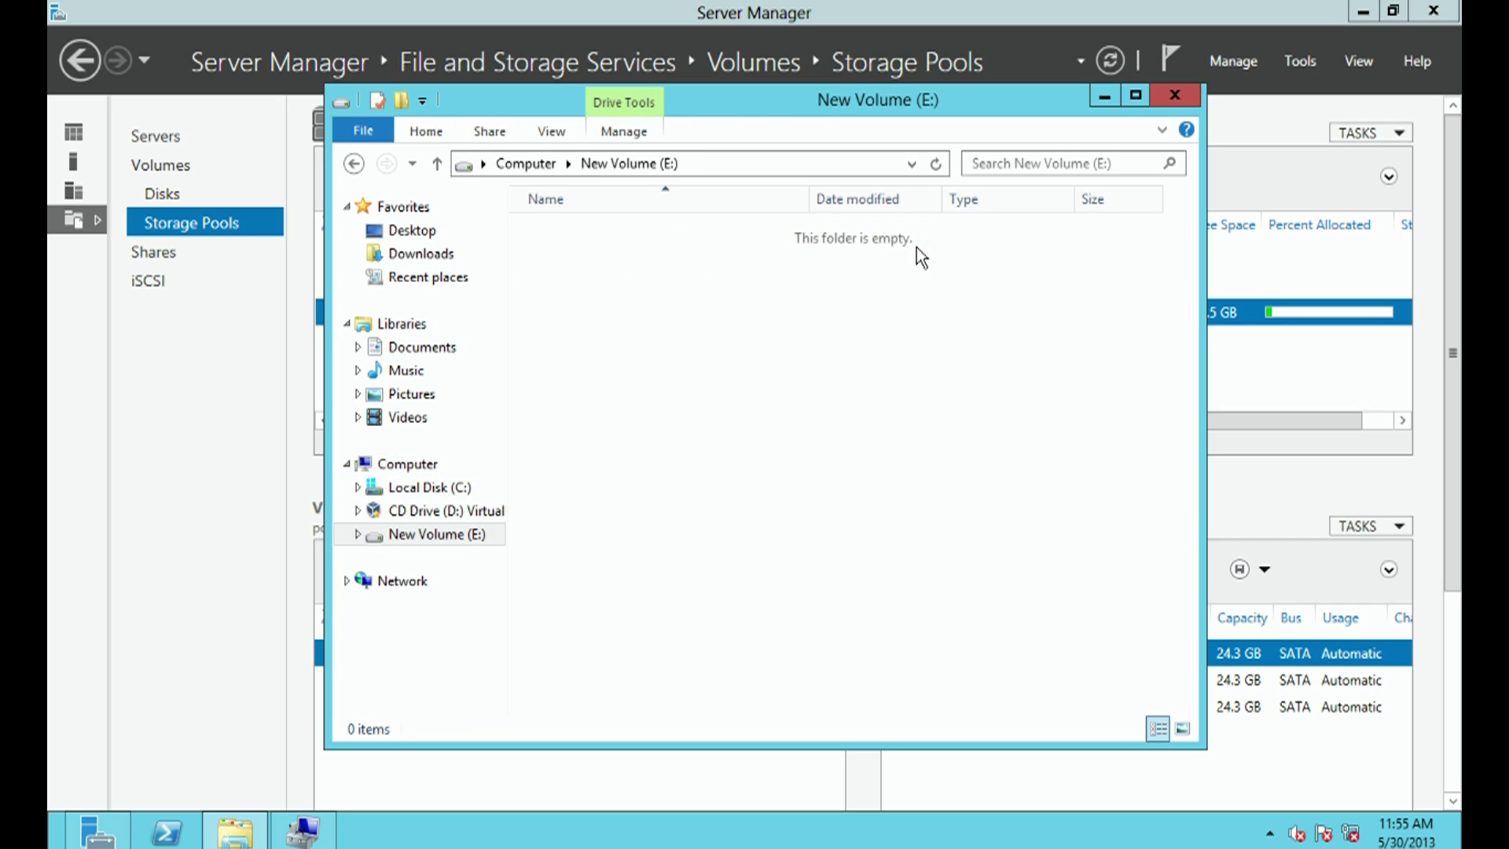
click(355, 163)
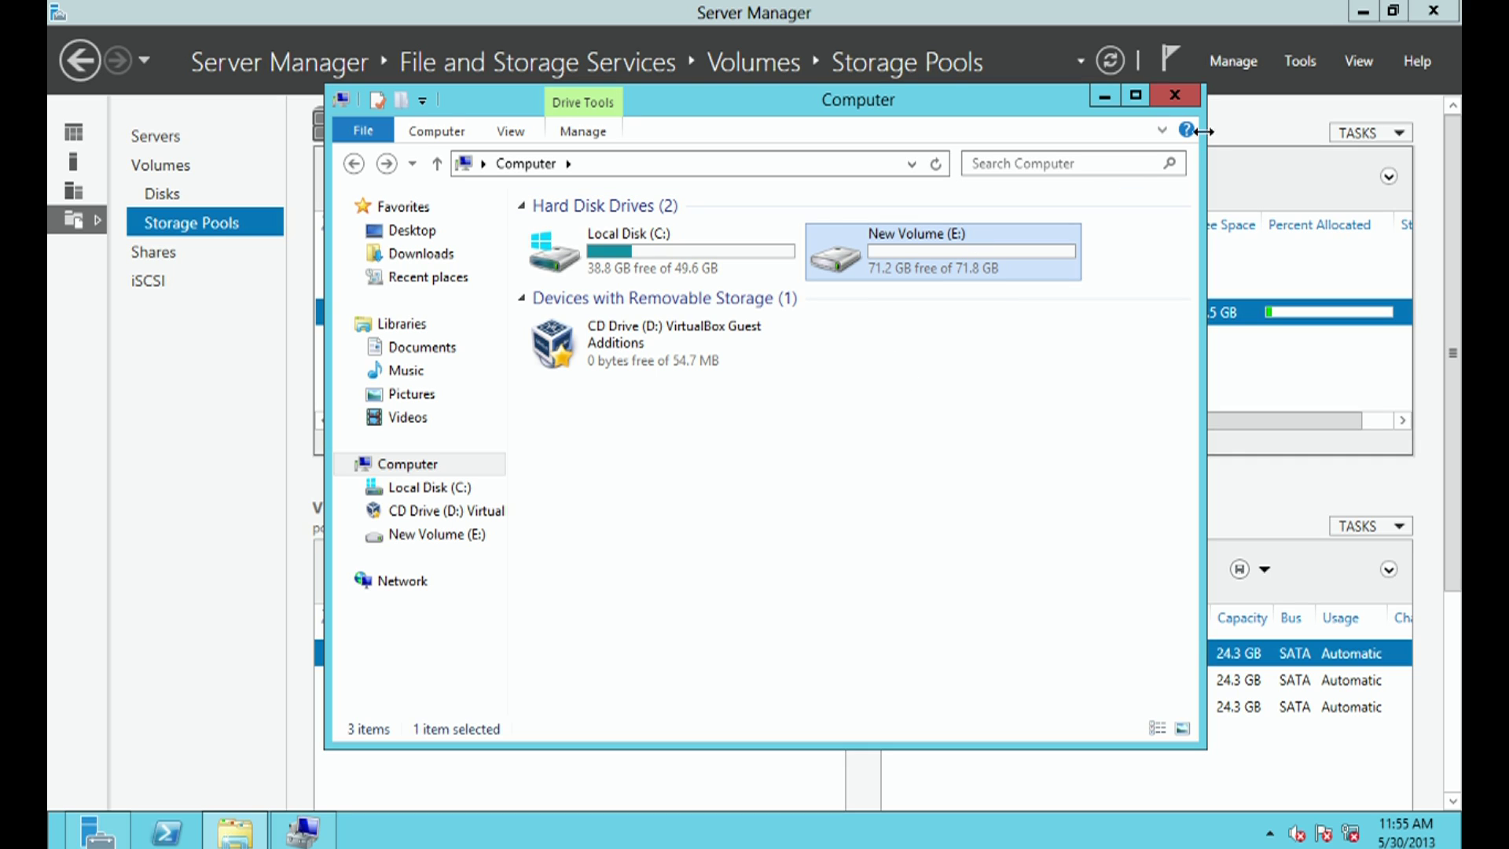
click(1175, 95)
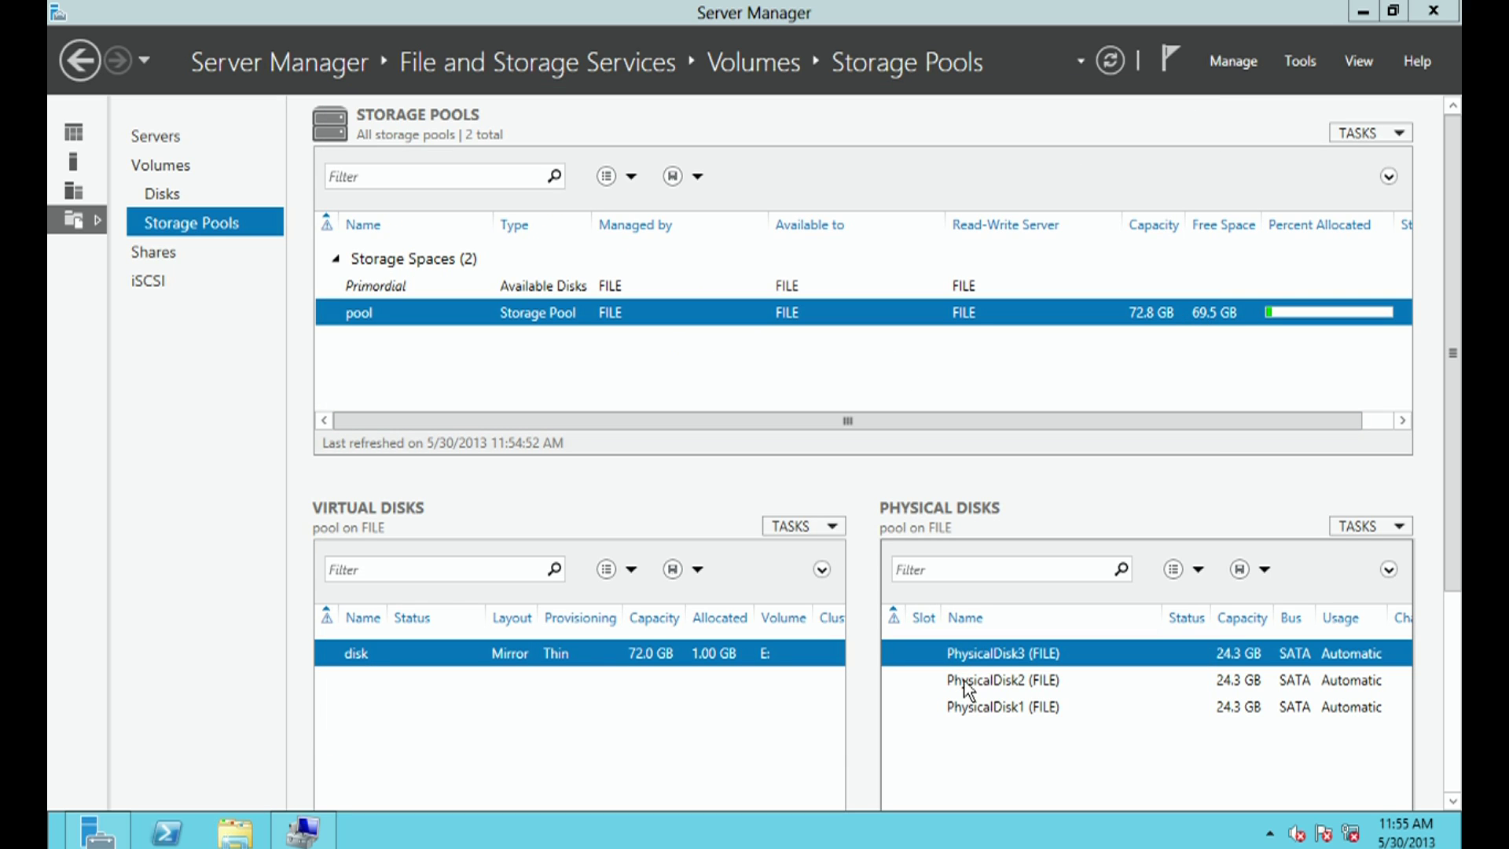